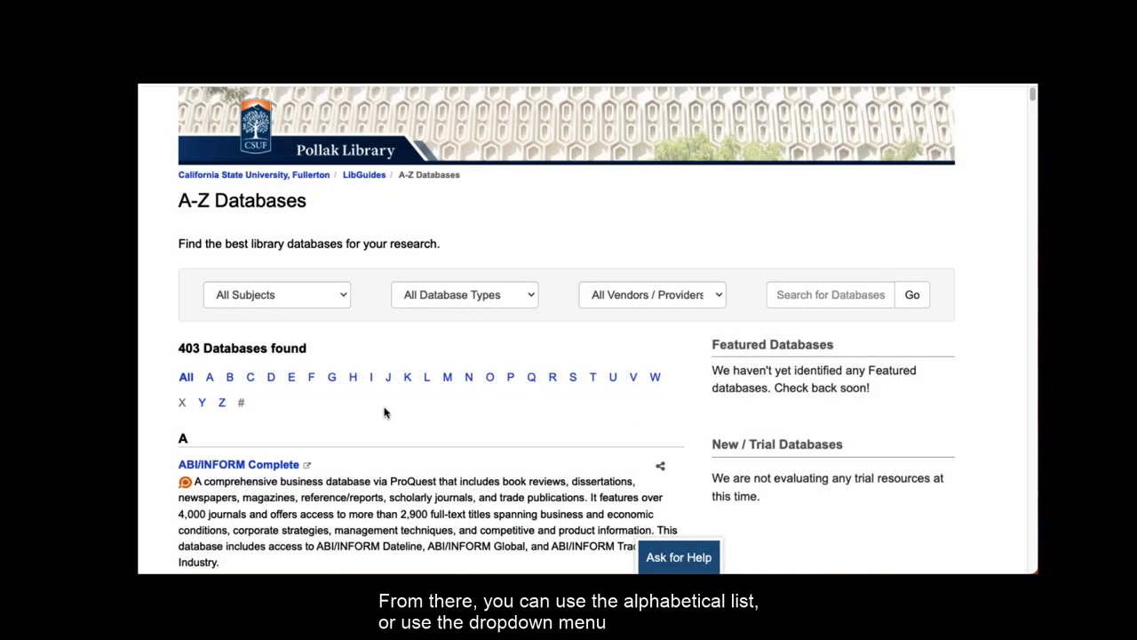
# Step: Open the All Subjects list on Pollak Library's A-Z Databases page
pyautogui.click(344, 300)
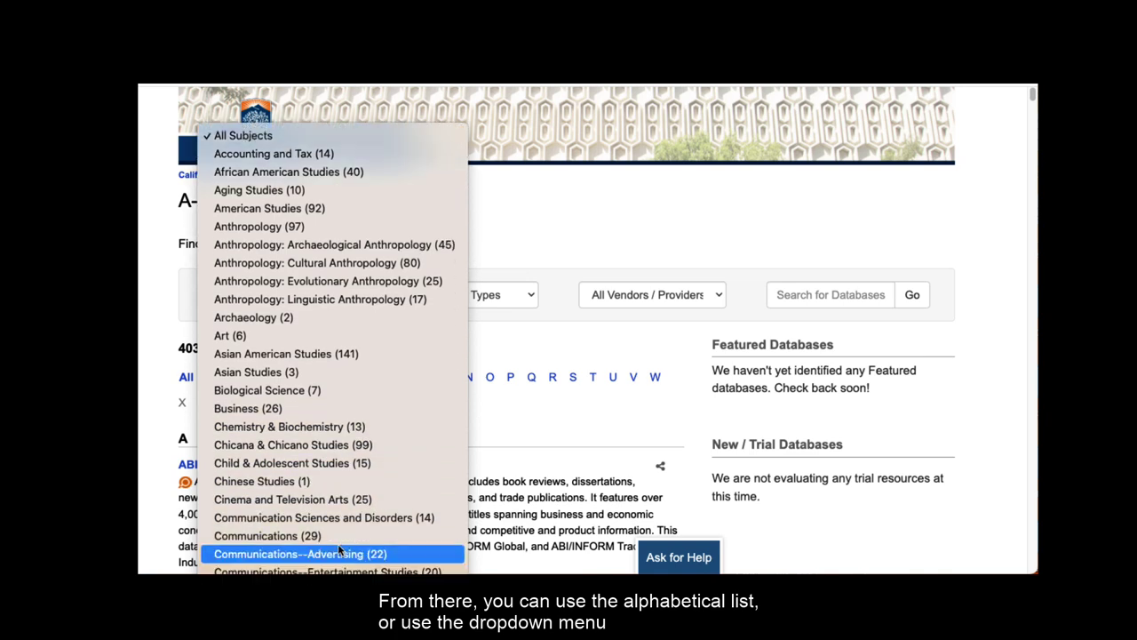
# Step: Filter the databases to Child & Adolescent Studies and scroll to the Best Bets section
pyautogui.click(336, 469)
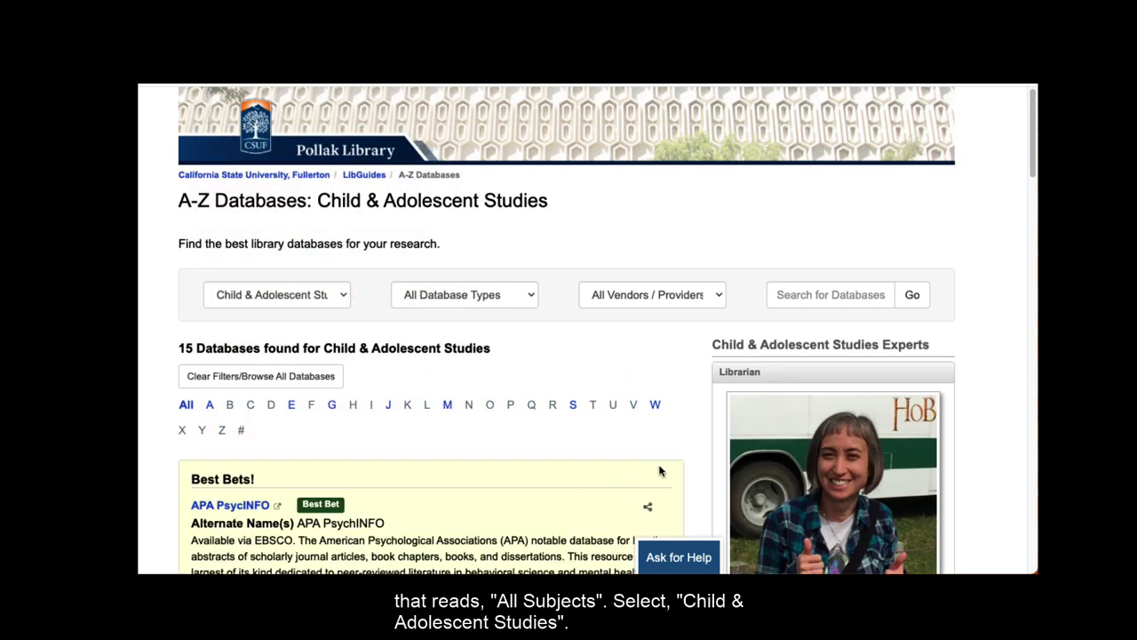
pyautogui.scroll(-5, 659, 471)
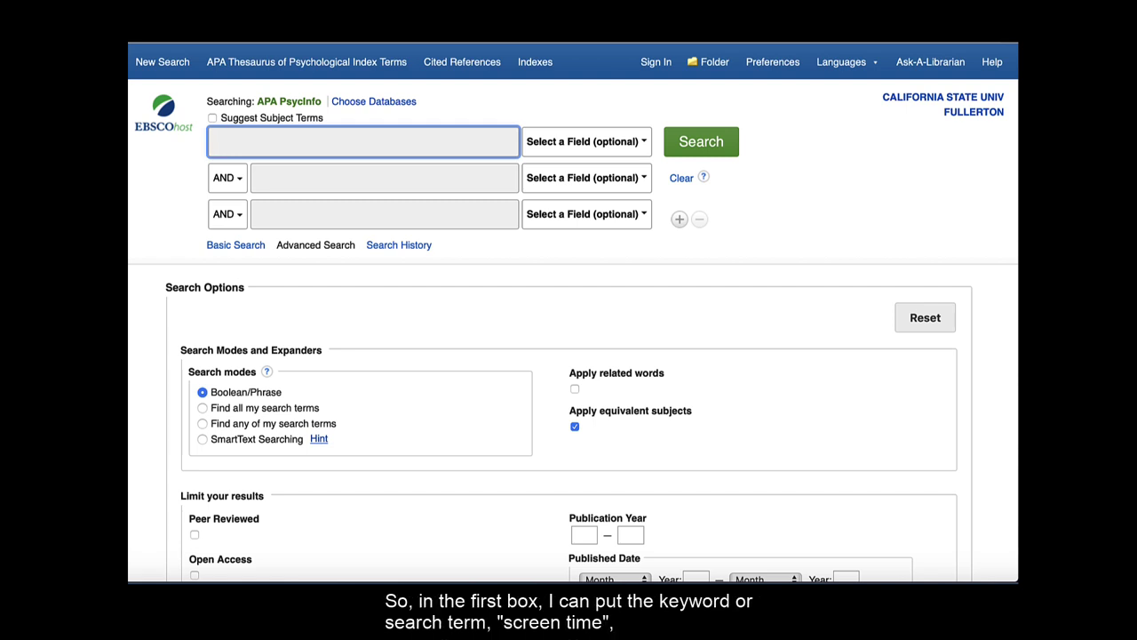
# Step: Enter 'screen time' in the first search row and 'children' in the second AND row
pyautogui.write('screen time')
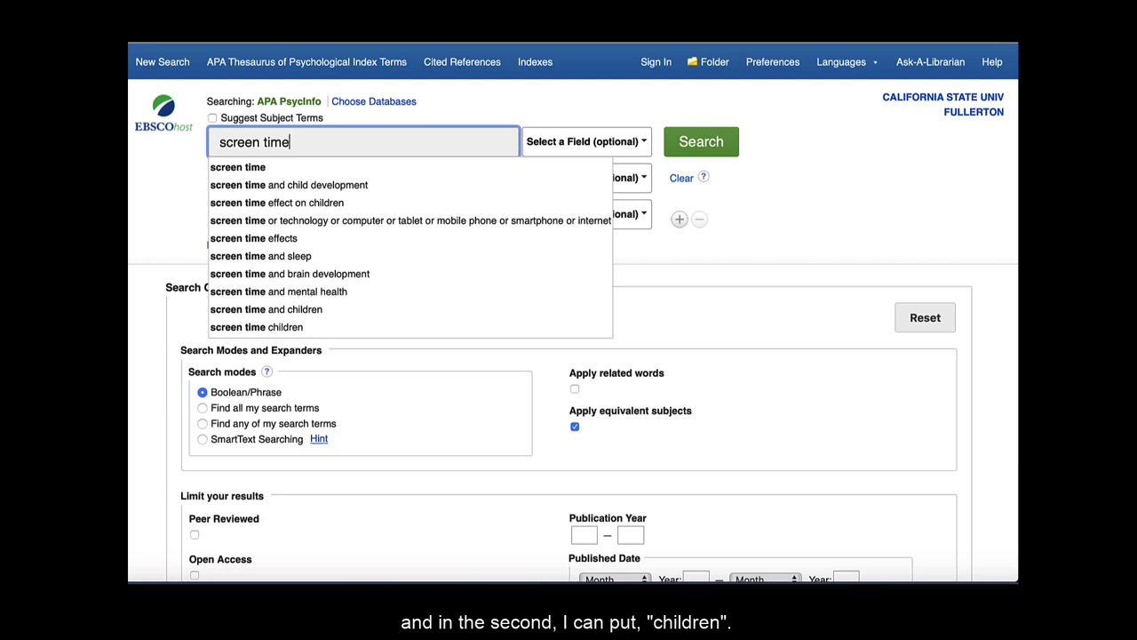
pyautogui.click(168, 189)
pyautogui.click(275, 180)
pyautogui.write('children')
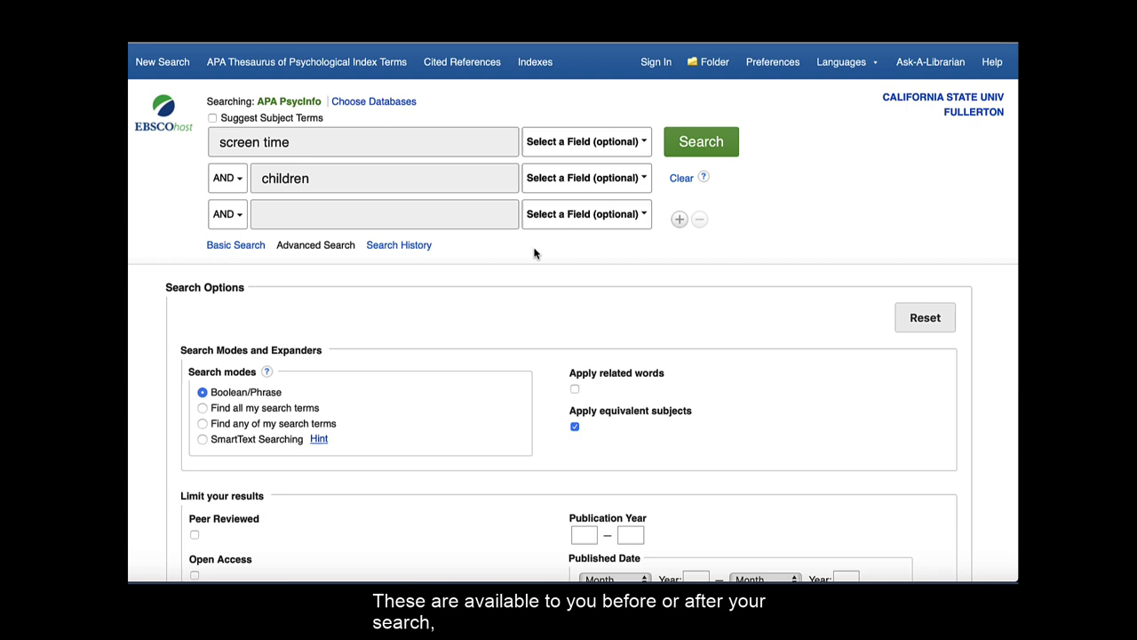
# Step: Tick the Peer Reviewed limiter under Limit your results
pyautogui.scroll(-4, 534, 253)
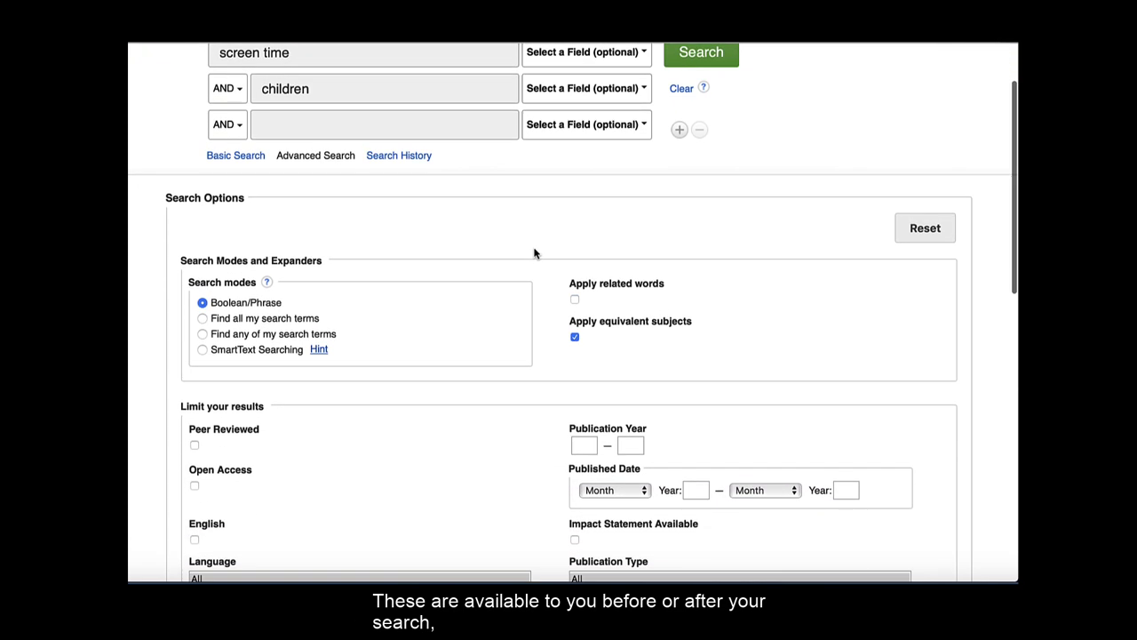
pyautogui.scroll(-1, 534, 253)
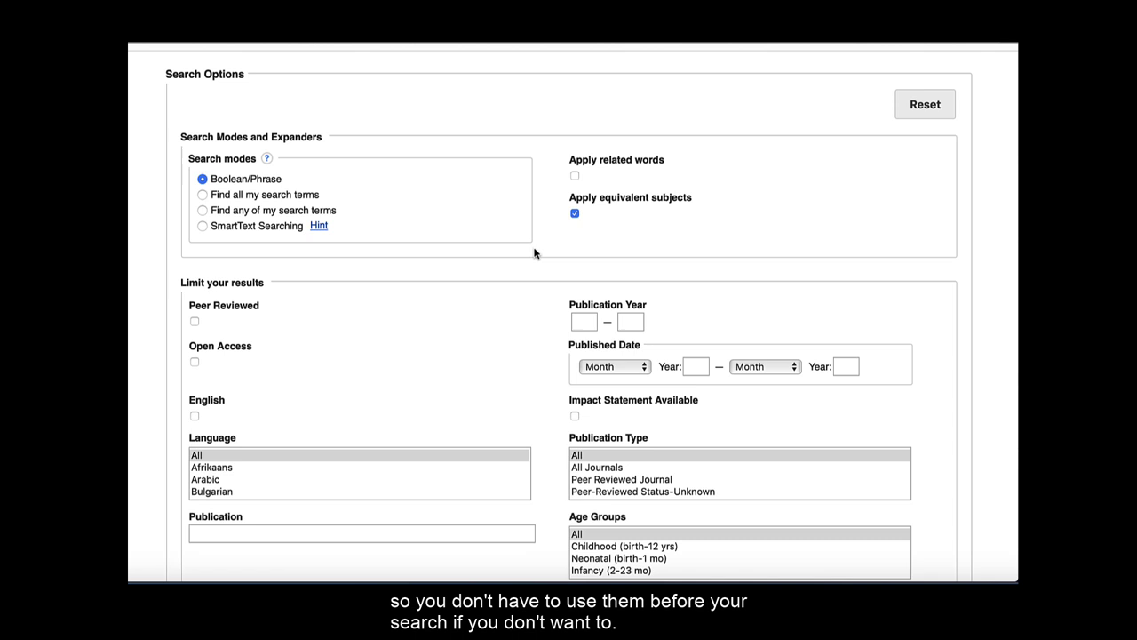
pyautogui.scroll(-1, 534, 253)
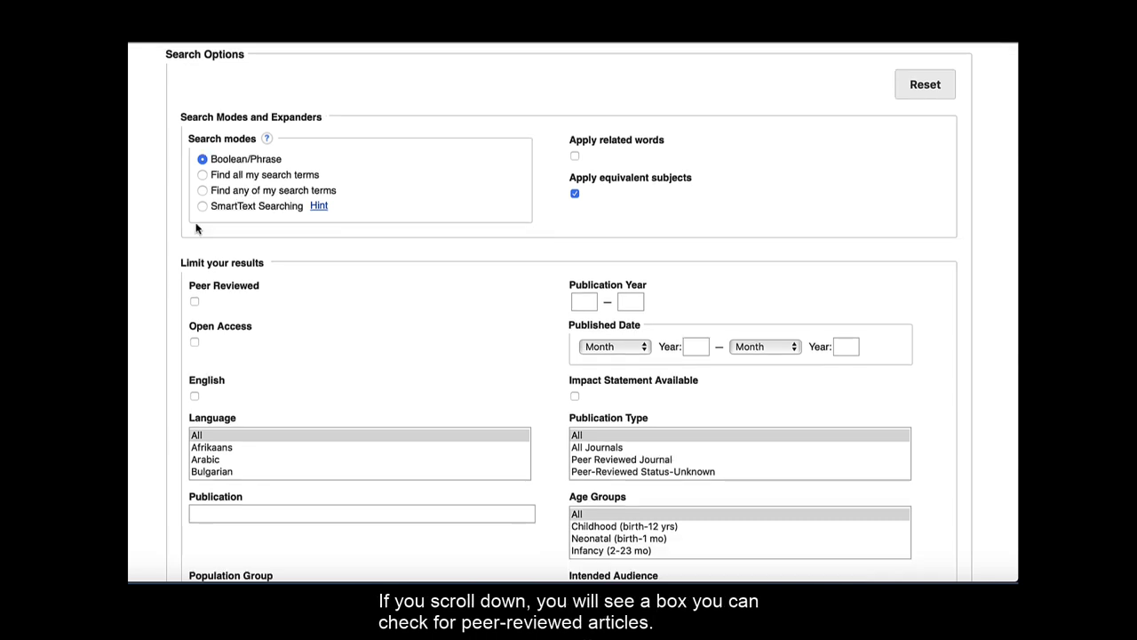
pyautogui.scroll(-2, 196, 229)
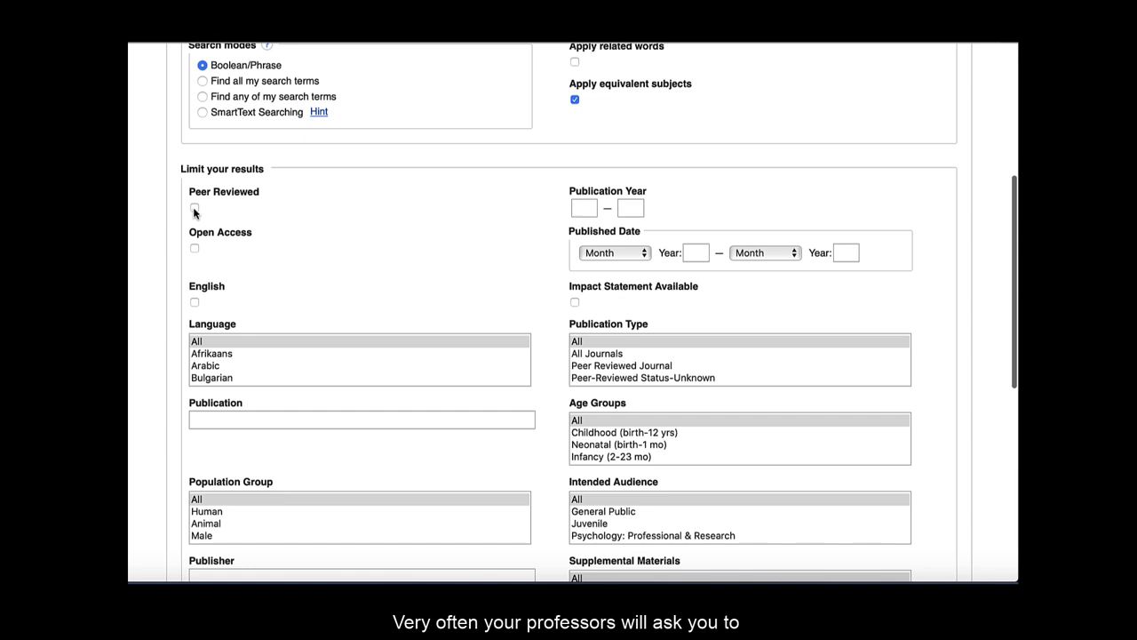
pyautogui.click(195, 209)
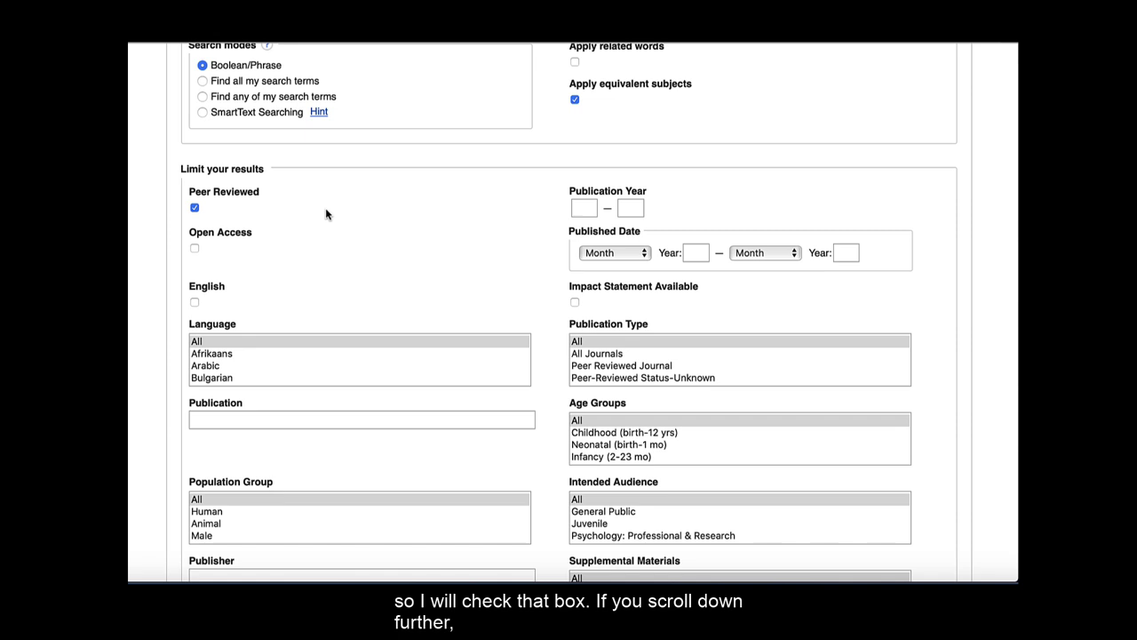
# Step: Select Preschool Age (2-5 yrs) in the Age Groups limiter
pyautogui.scroll(-2, 325, 213)
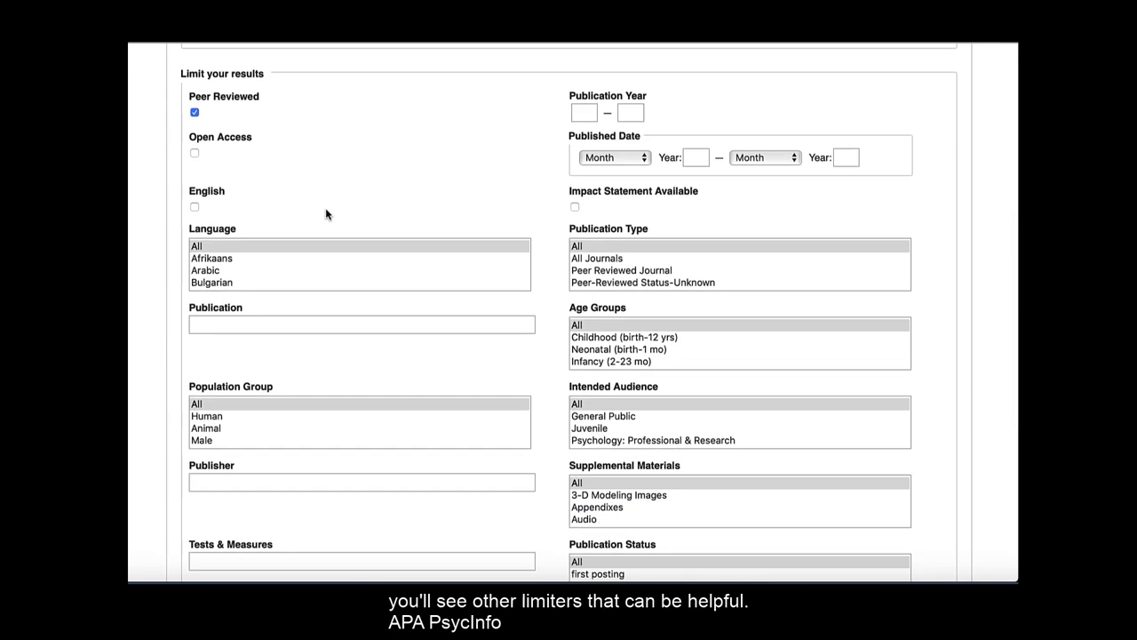
pyautogui.scroll(-1, 326, 214)
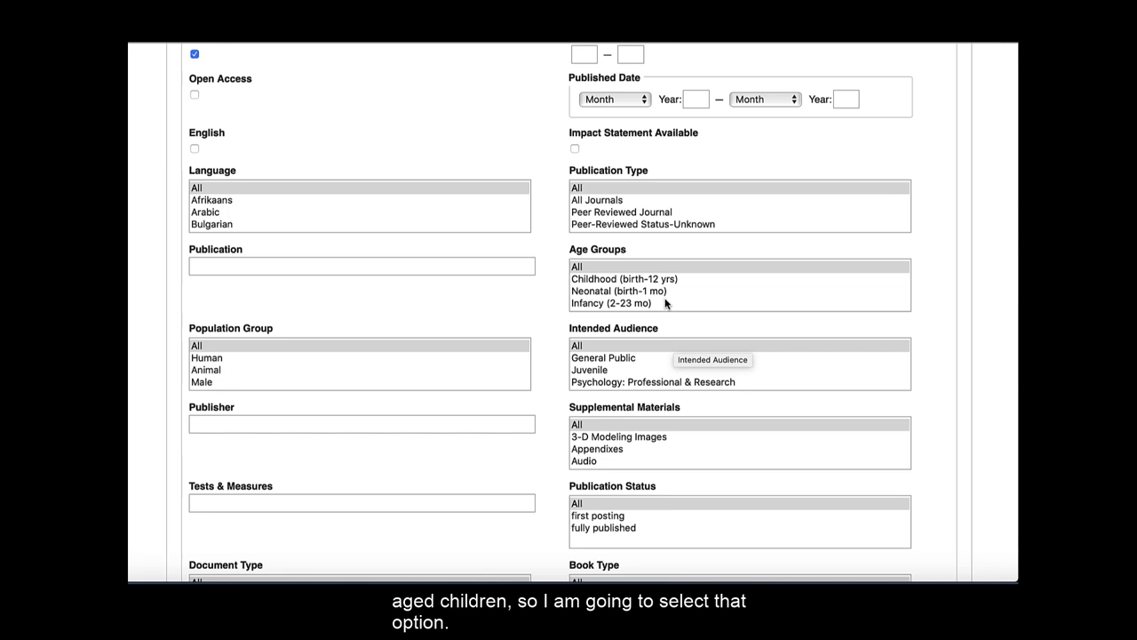
pyautogui.scroll(-1, 665, 302)
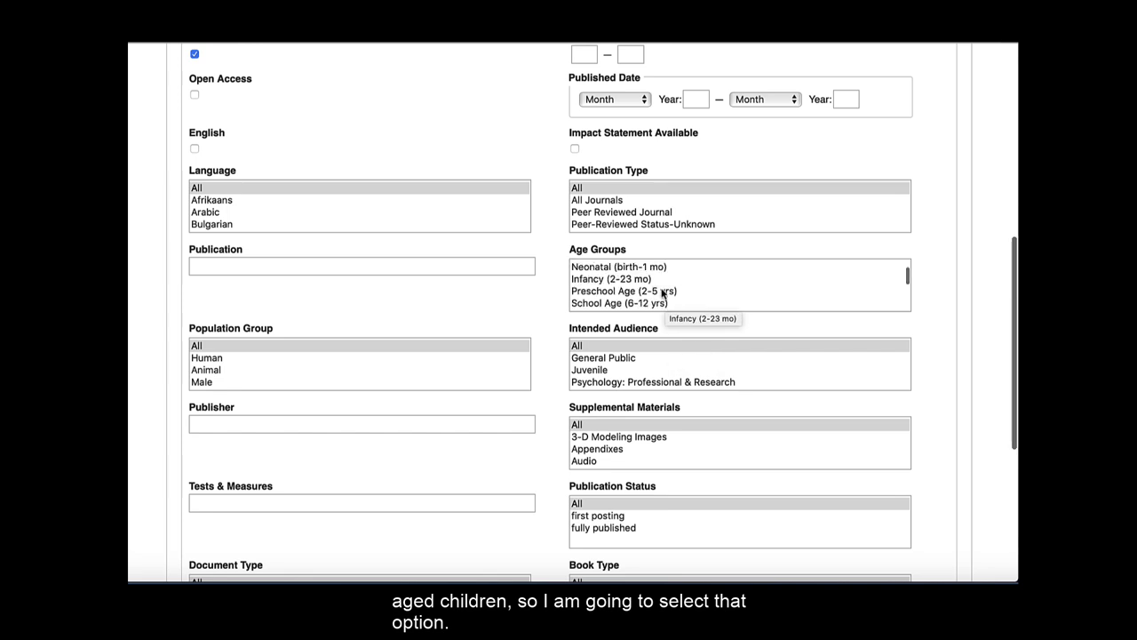
pyautogui.click(661, 291)
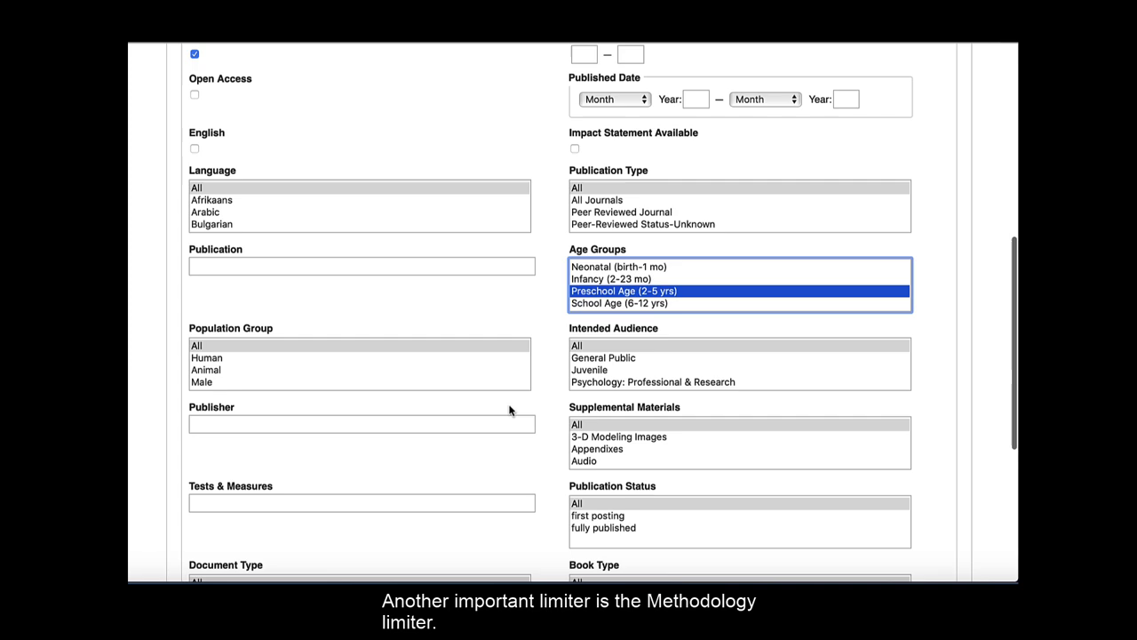
pyautogui.scroll(-5, 554, 407)
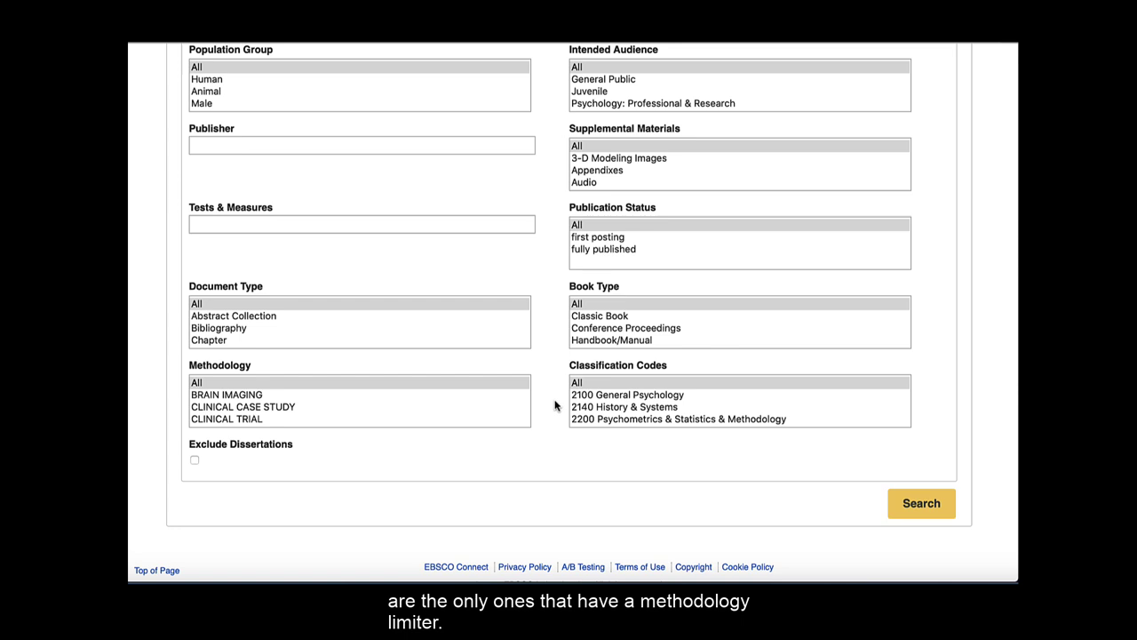
# Step: Choose EMPIRICAL STUDY under Methodology and tick Exclude Dissertations
pyautogui.scroll(-1, 419, 388)
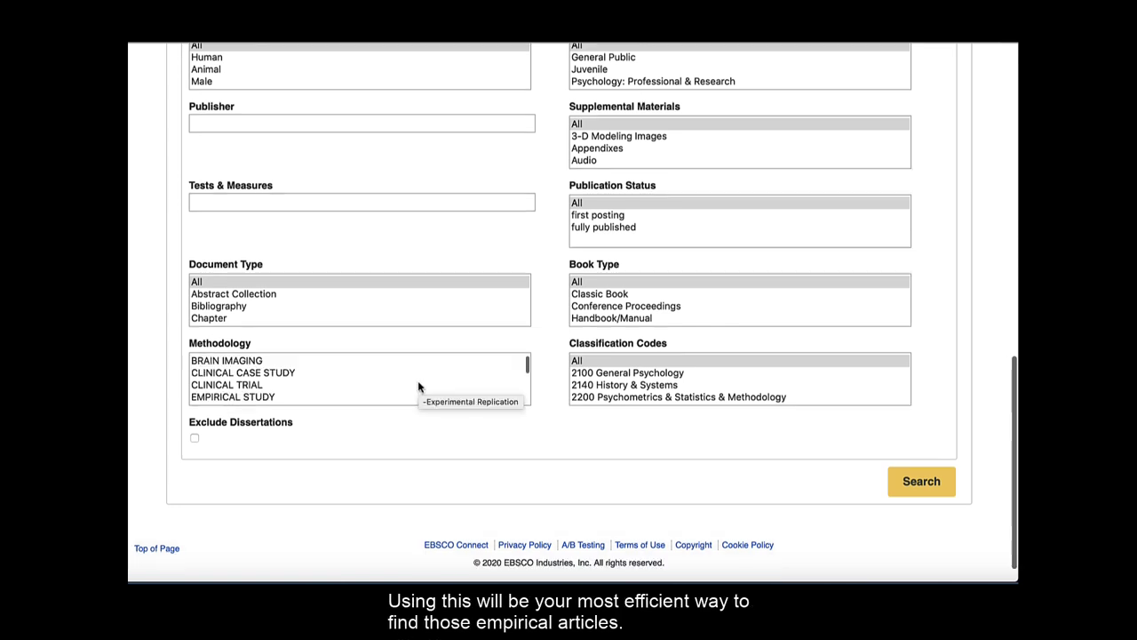
pyautogui.scroll(-1, 417, 382)
pyautogui.click(247, 386)
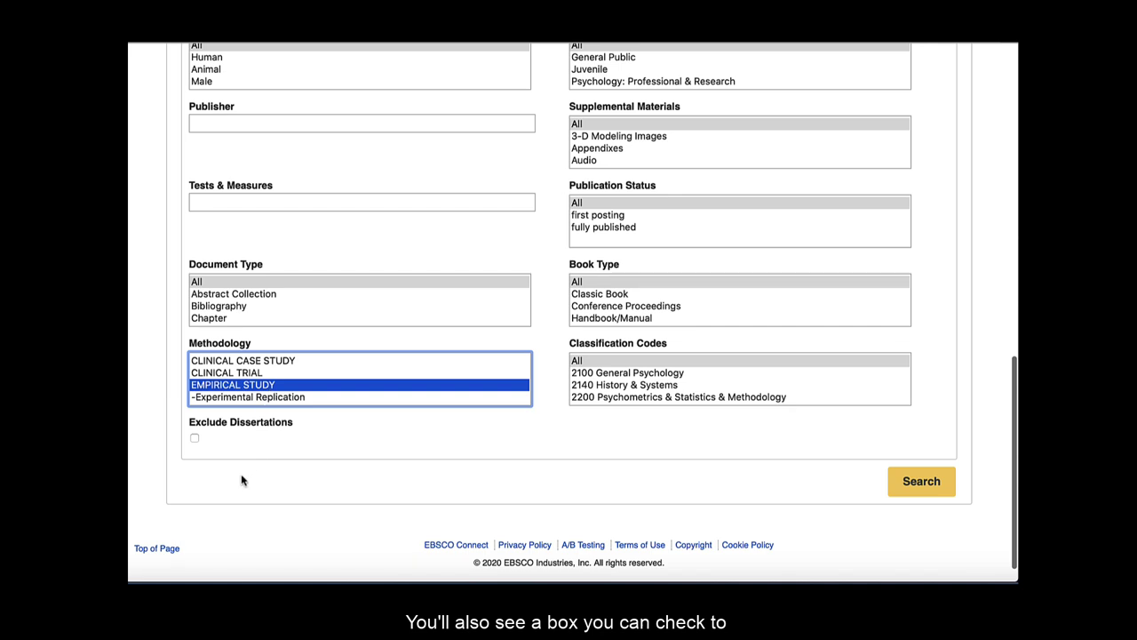
pyautogui.click(195, 438)
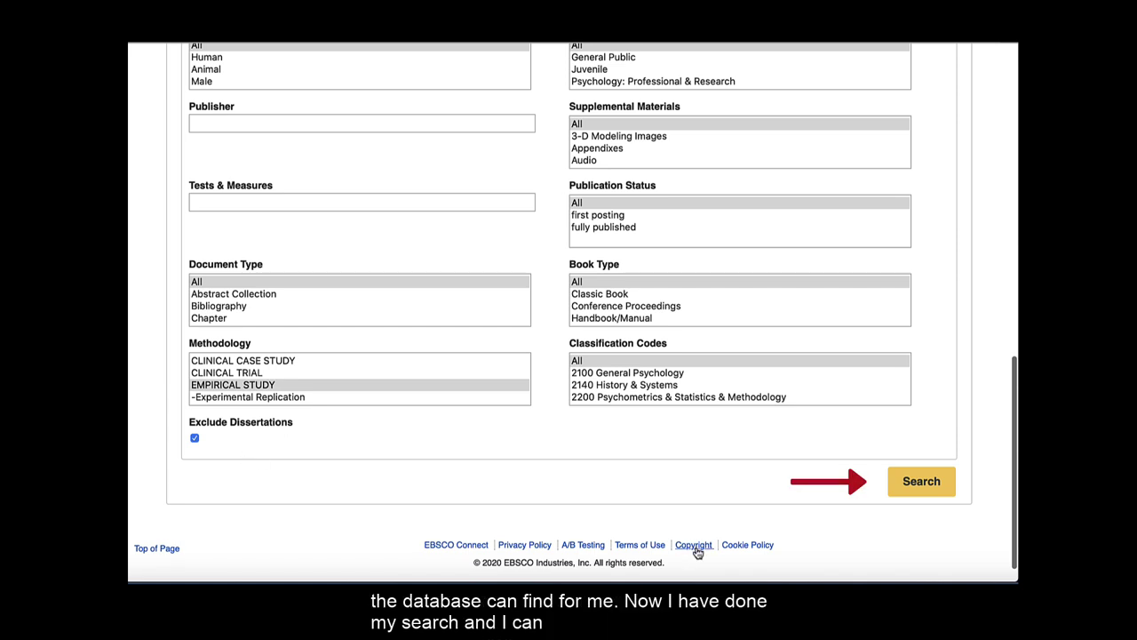
# Step: Run the limited search and browse the 170 results spanning 2004 to 2020
pyautogui.click(934, 481)
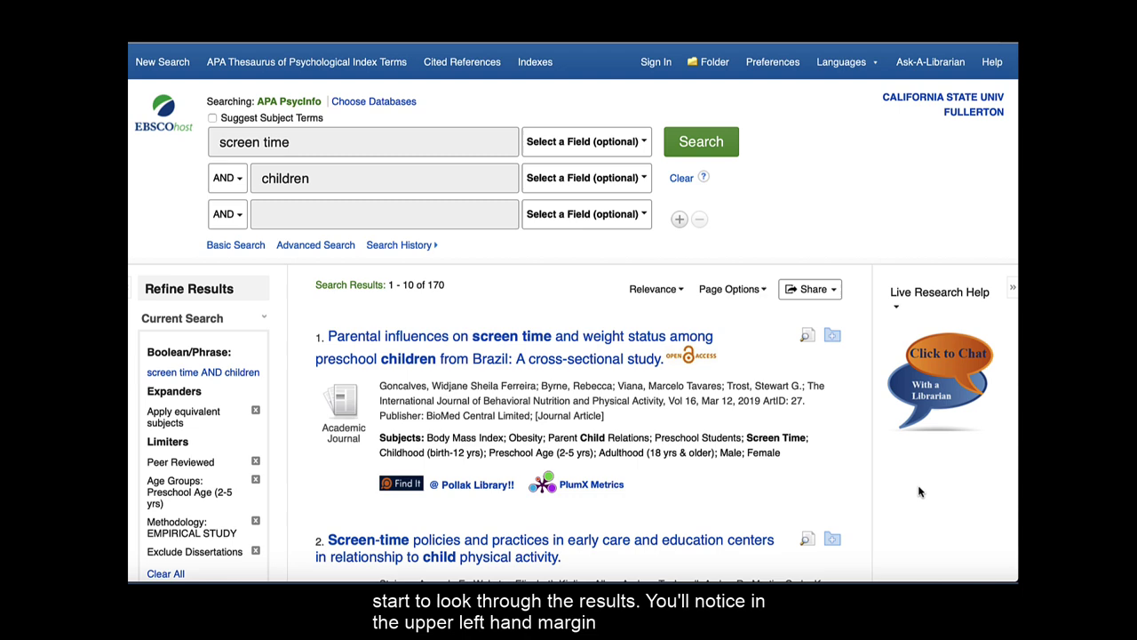
pyautogui.scroll(-2, 920, 492)
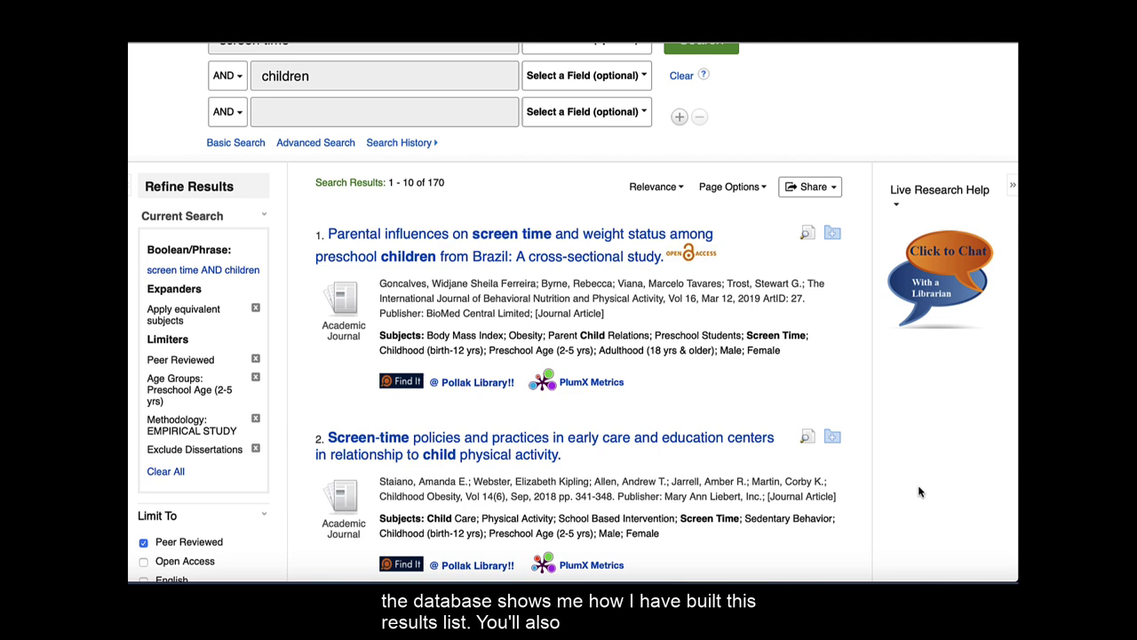
pyautogui.scroll(-1, 919, 491)
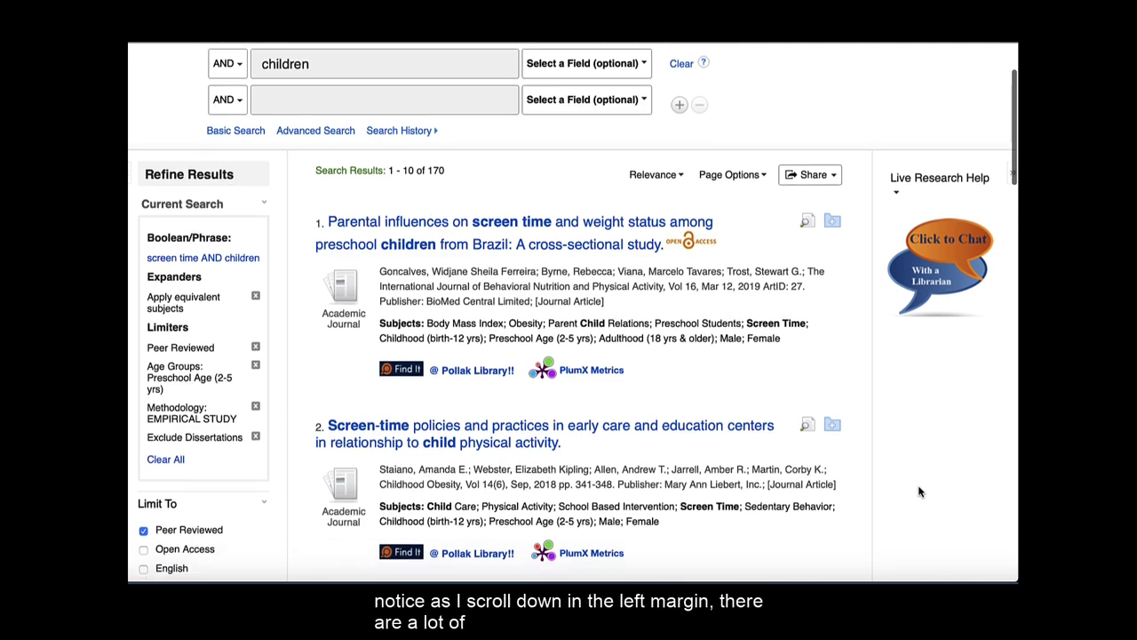
pyautogui.scroll(-3, 920, 492)
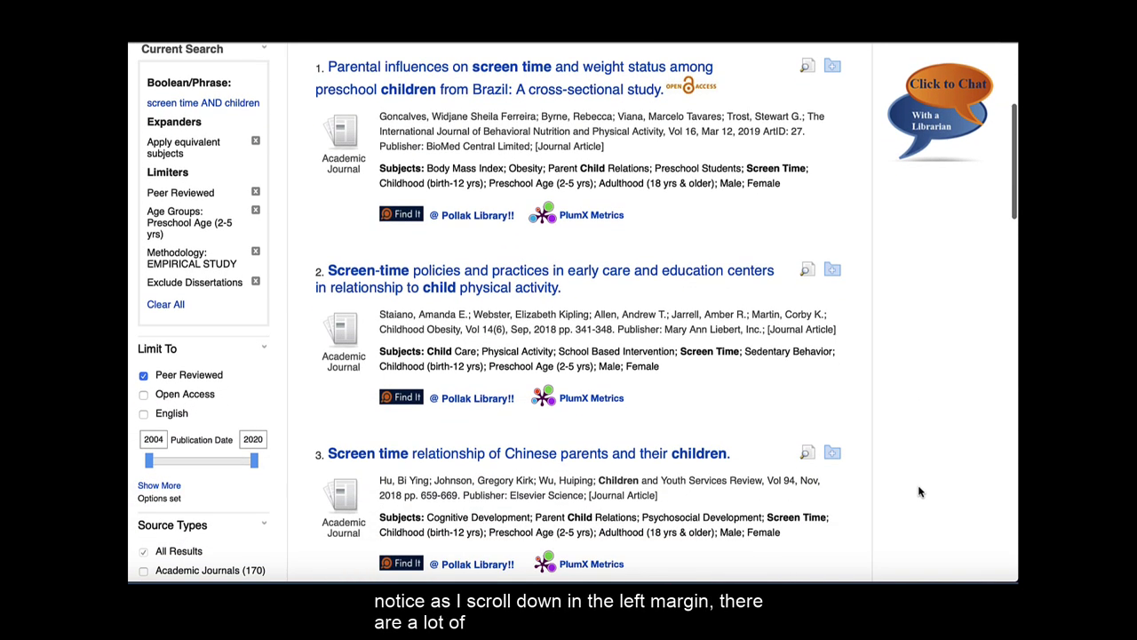
pyautogui.scroll(-4, 920, 491)
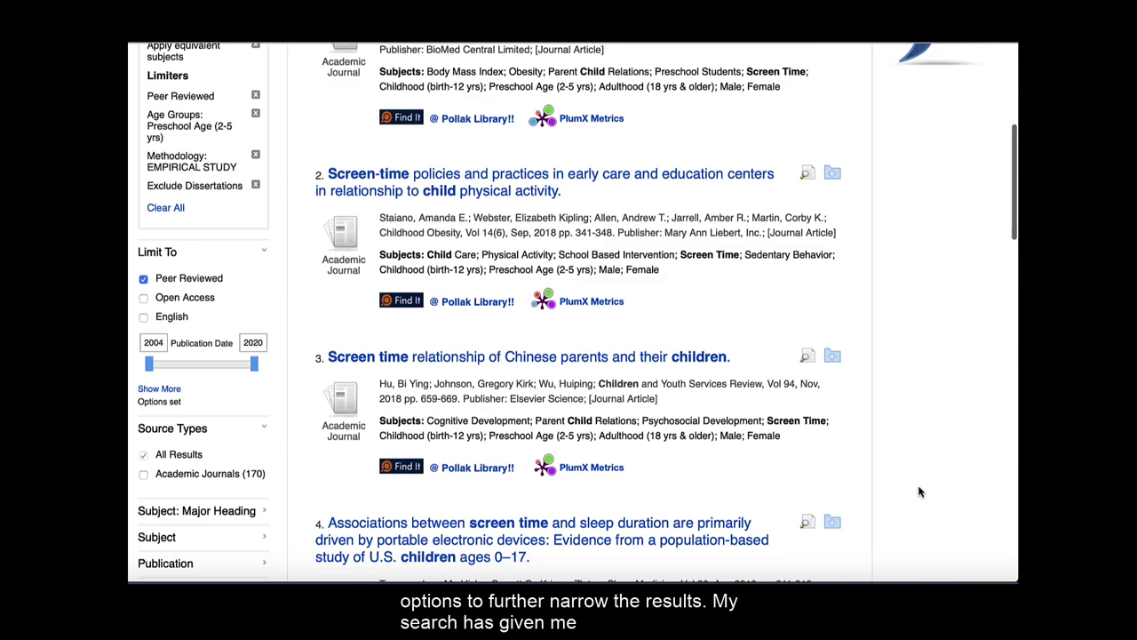
pyautogui.scroll(-2, 919, 492)
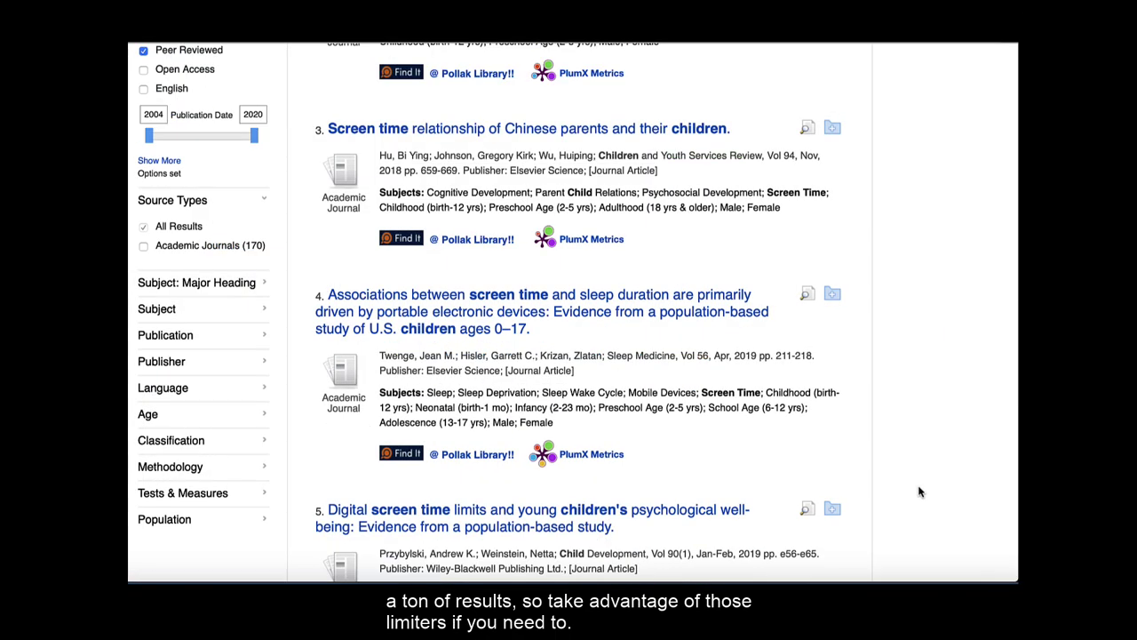
pyautogui.scroll(2, 920, 491)
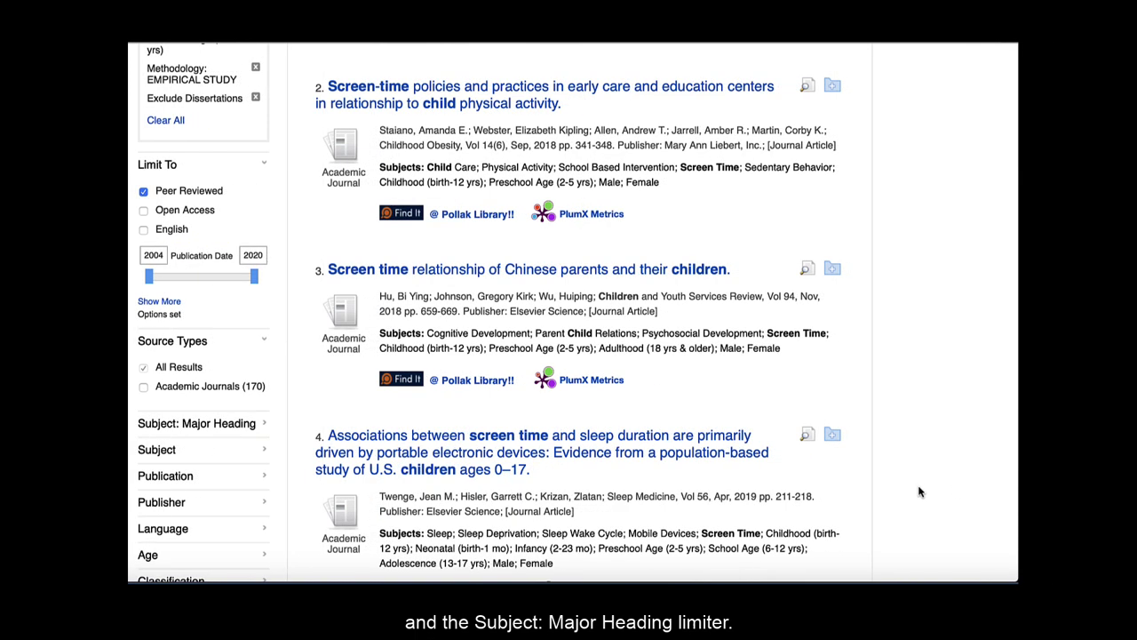
# Step: Change the Publication Date start year from 2004 to 2010, leaving 161 results
pyautogui.scroll(-1, 920, 492)
pyautogui.scroll(-2, 919, 491)
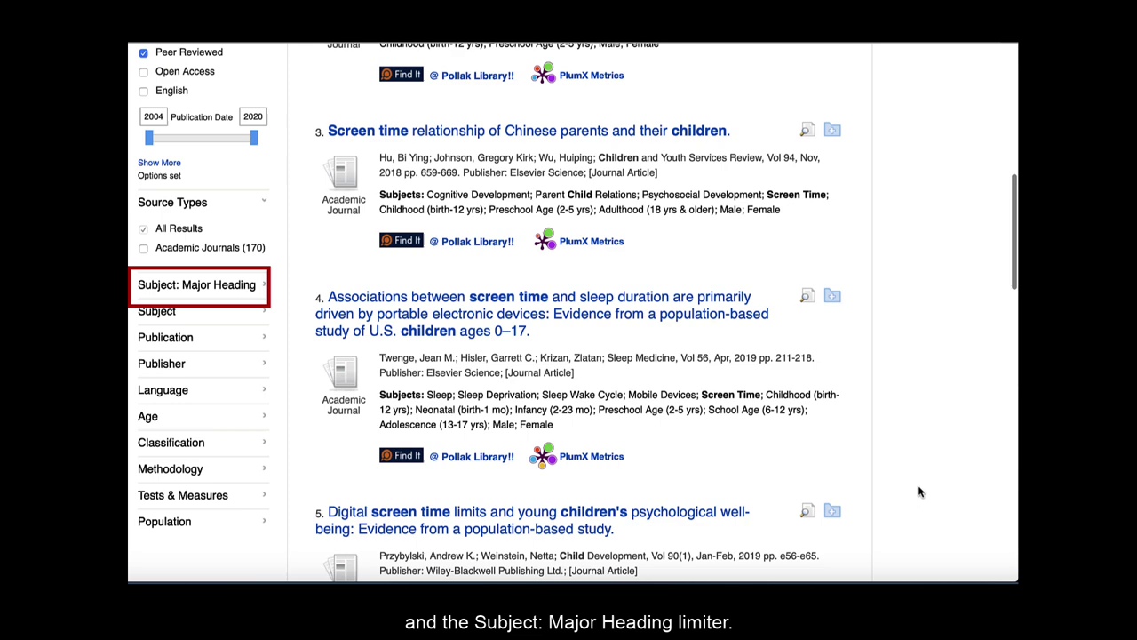
pyautogui.scroll(2, 920, 492)
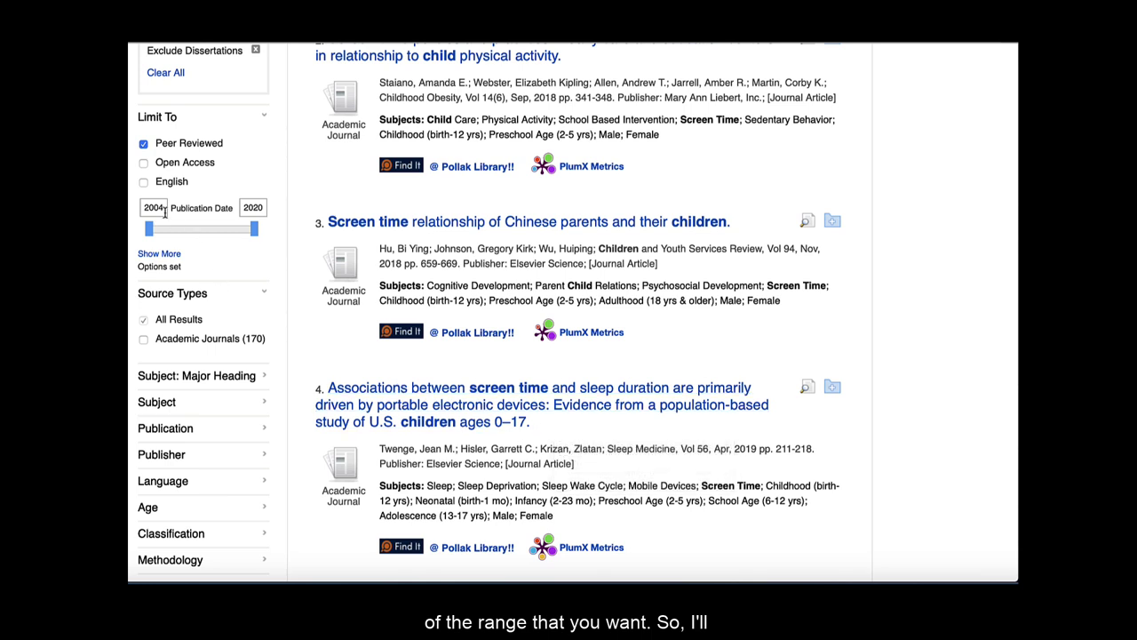
pyautogui.moveTo(163, 209); pyautogui.dragTo(139, 206)
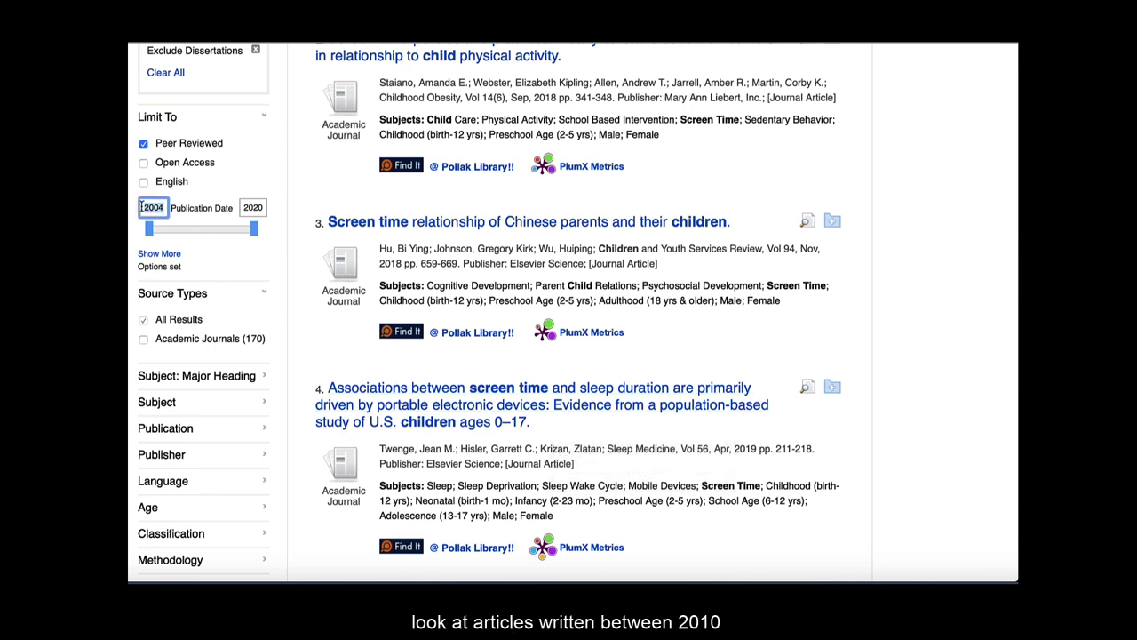
pyautogui.write('2010')
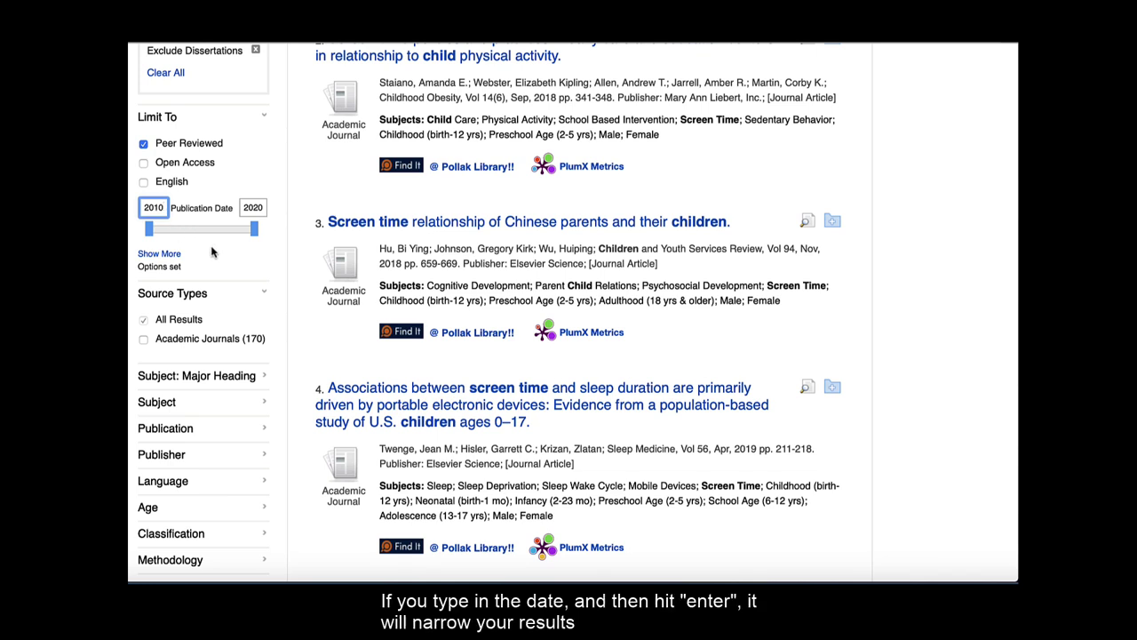
pyautogui.press('Return')
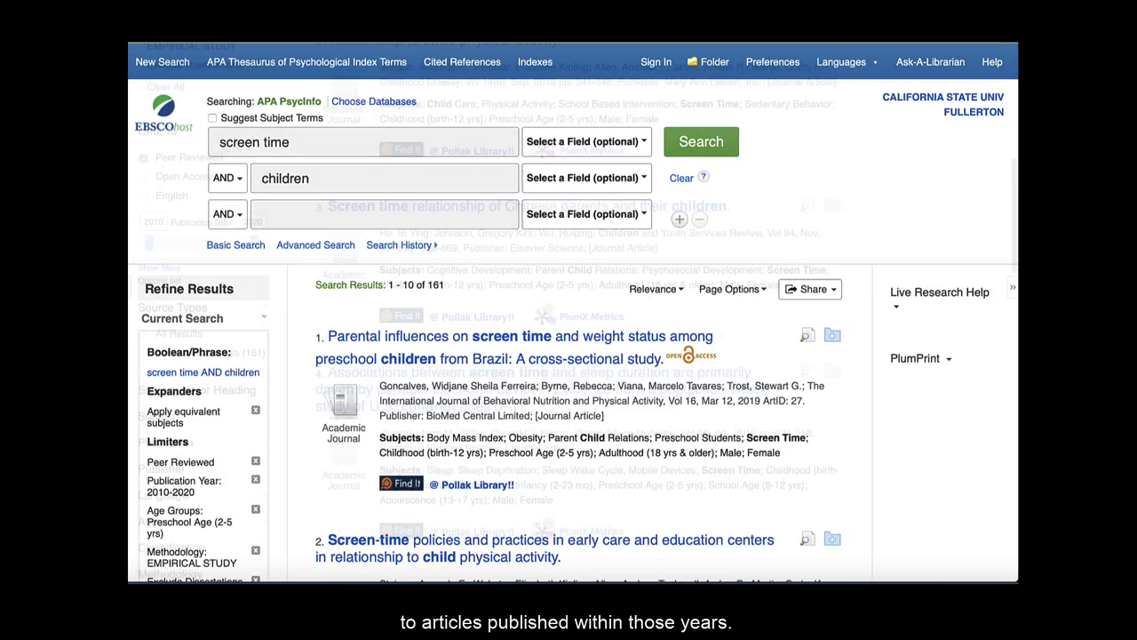
# Step: Expand the Subject: Major Heading facet in the Refine Results panel
pyautogui.scroll(-1, 573, 312)
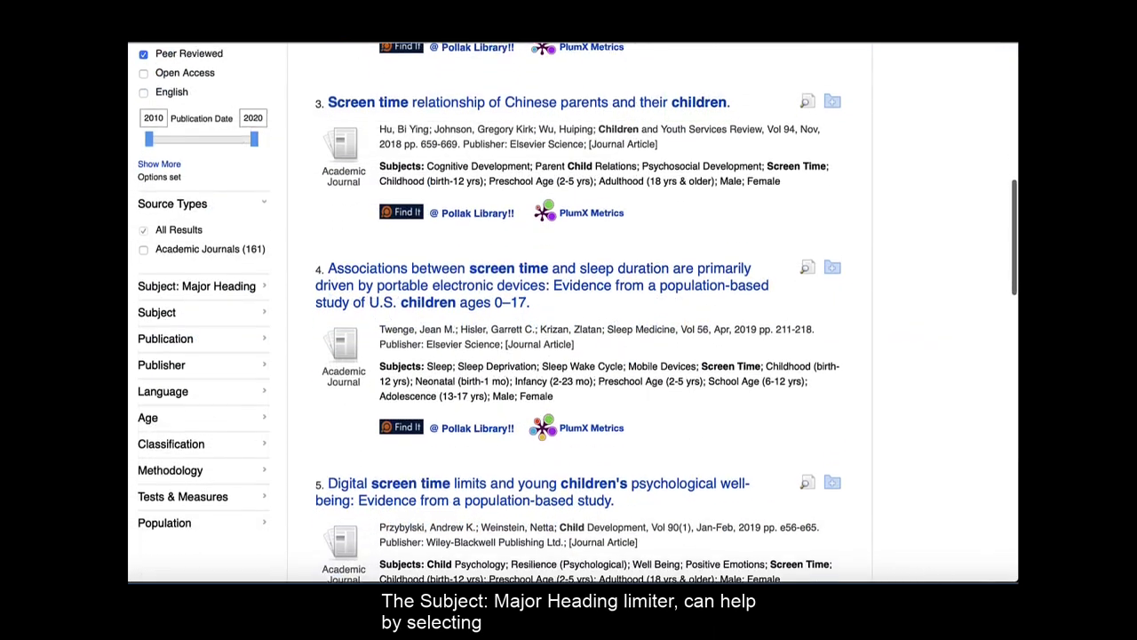
pyautogui.scroll(-1, 573, 313)
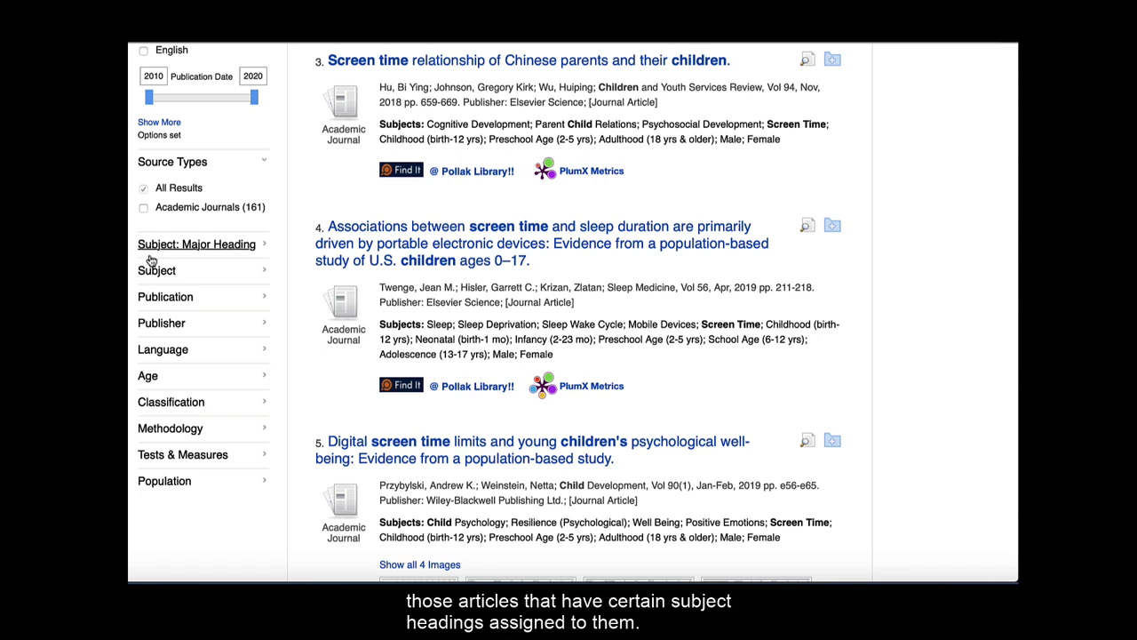
pyautogui.click(184, 245)
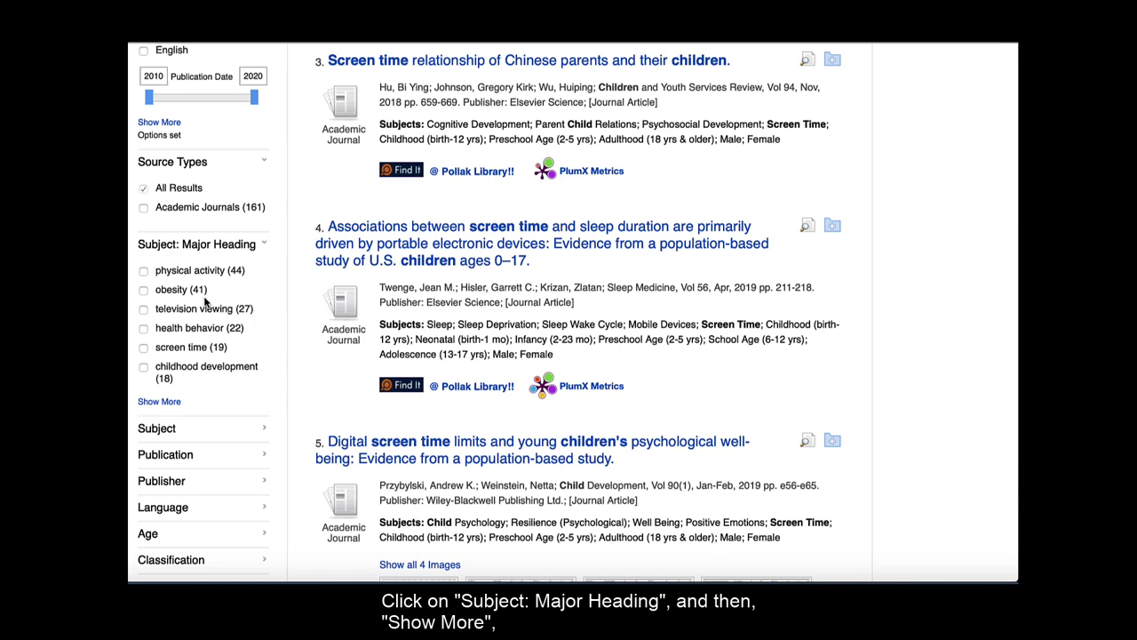
pyautogui.scroll(-1, 205, 302)
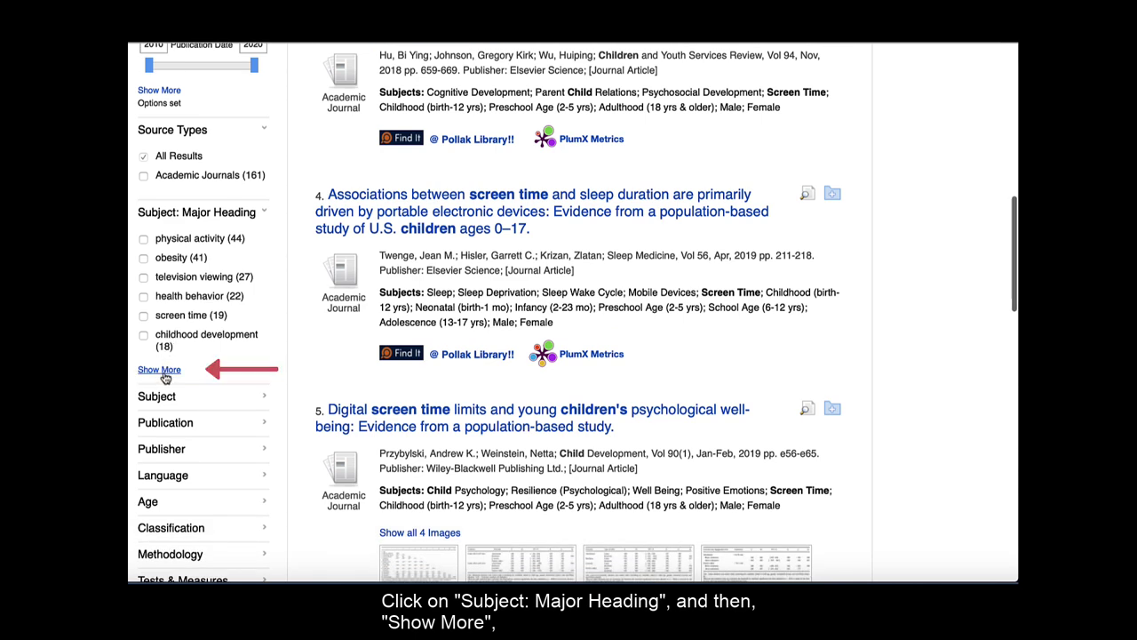
# Step: From the full heading list, tick screen time and childhood development and update to 35 results
pyautogui.click(165, 372)
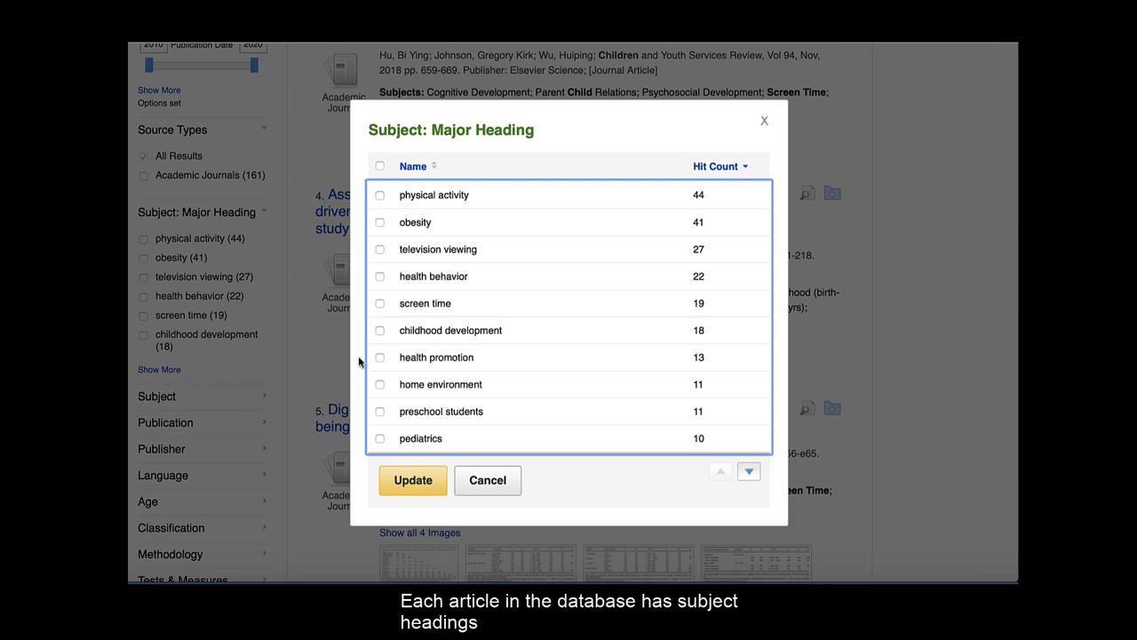
pyautogui.scroll(-3, 400, 355)
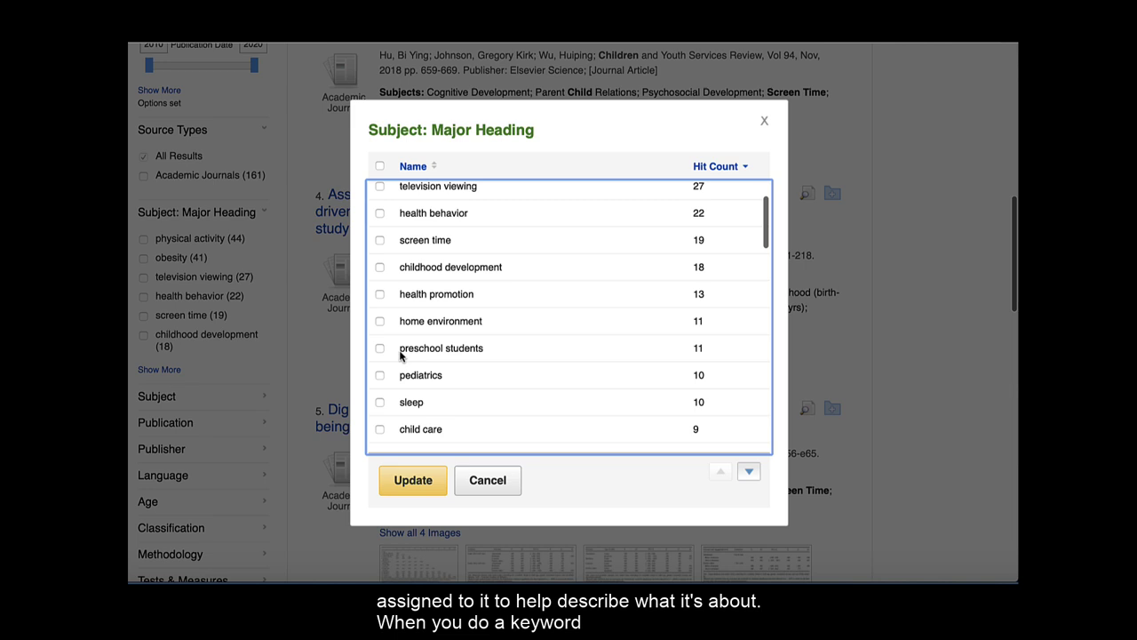
pyautogui.scroll(-3, 400, 355)
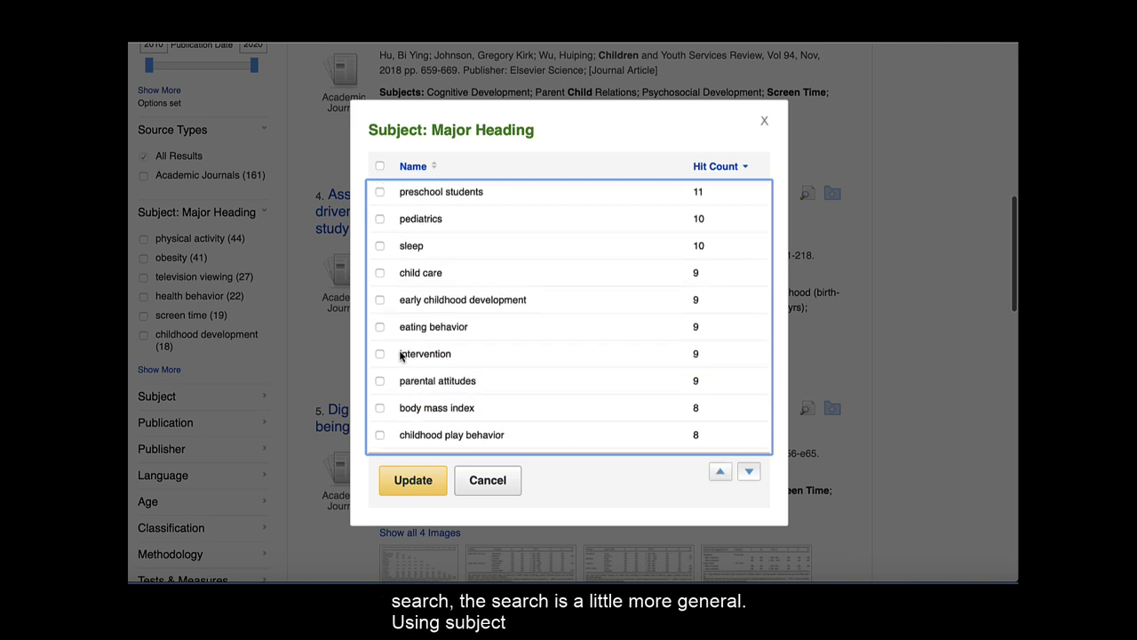
pyautogui.scroll(2, 400, 355)
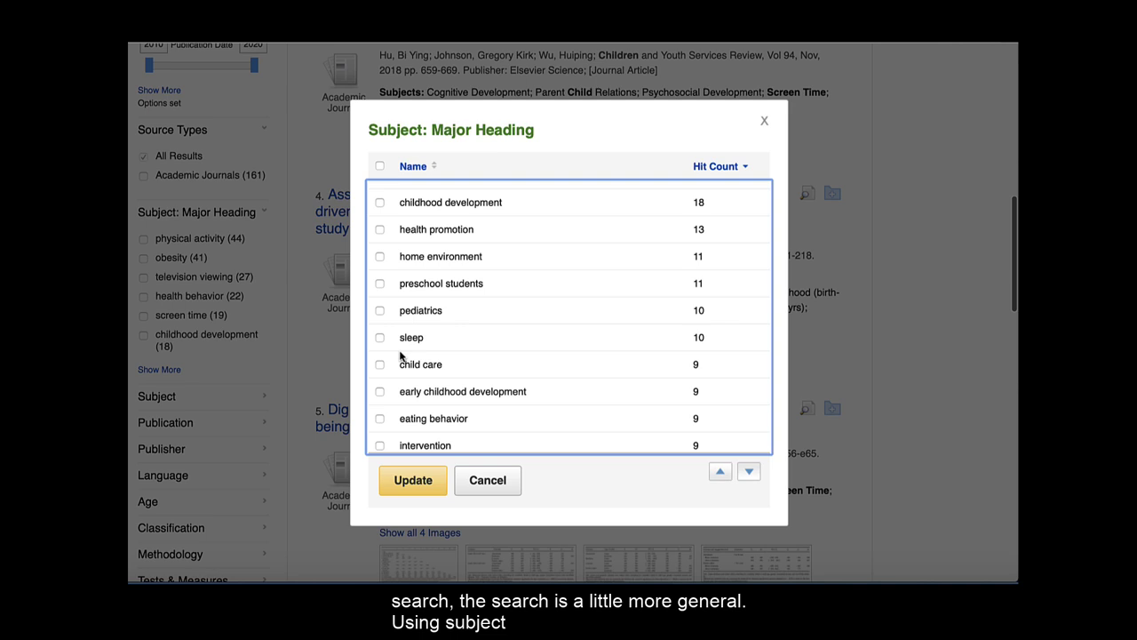
pyautogui.scroll(3, 400, 355)
pyautogui.scroll(1, 400, 355)
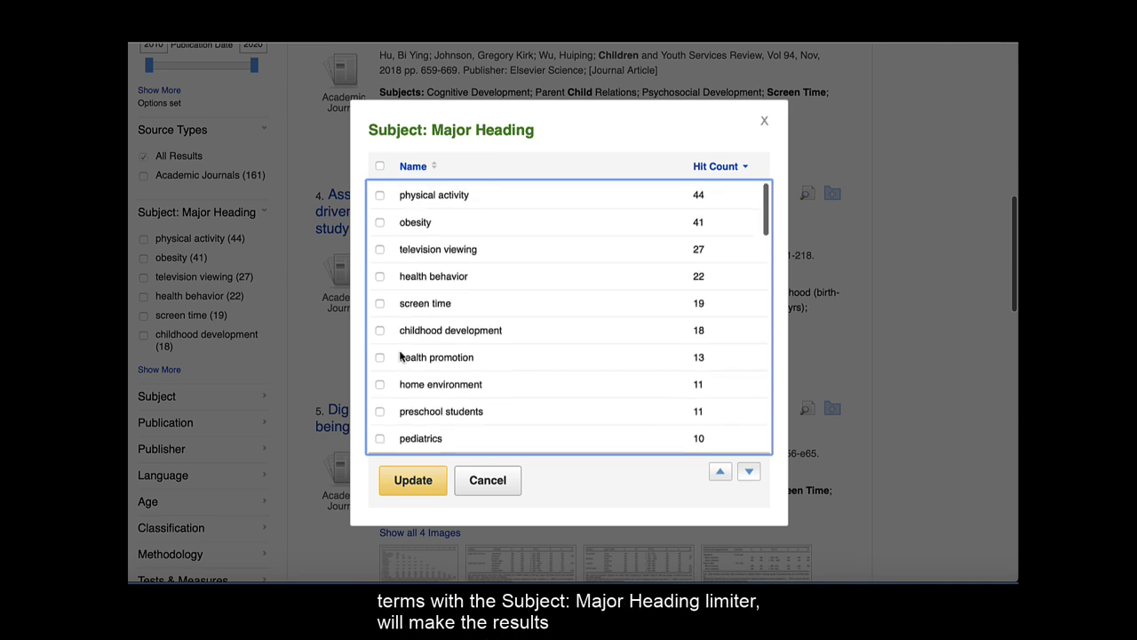
pyautogui.scroll(2, 400, 356)
pyautogui.scroll(3, 399, 356)
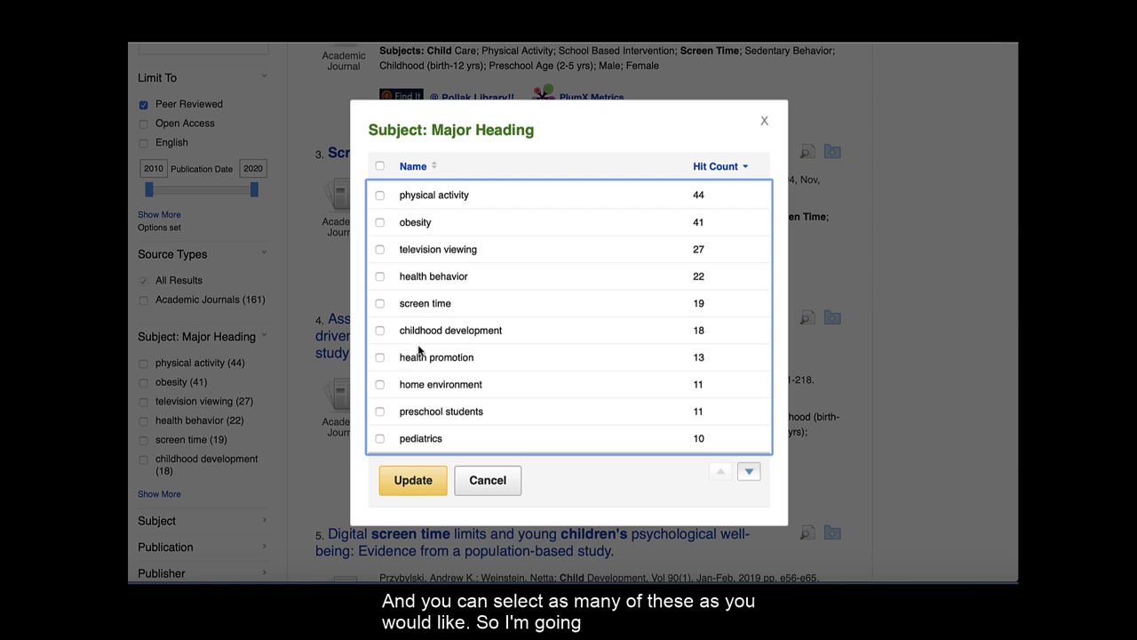
pyautogui.click(379, 304)
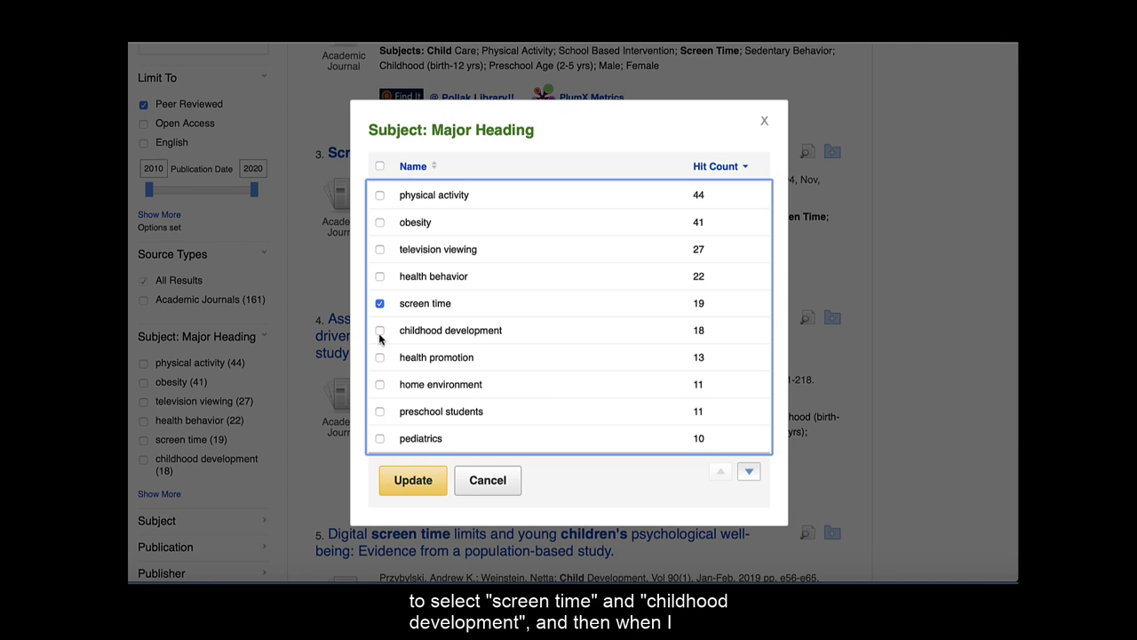
pyautogui.click(379, 331)
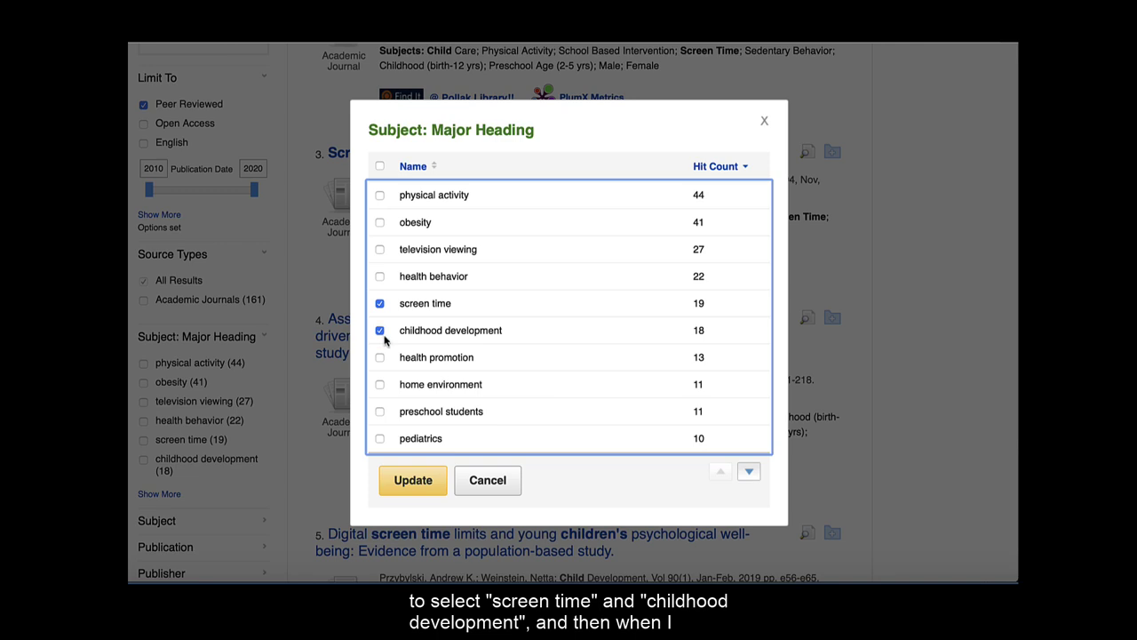
pyautogui.click(414, 489)
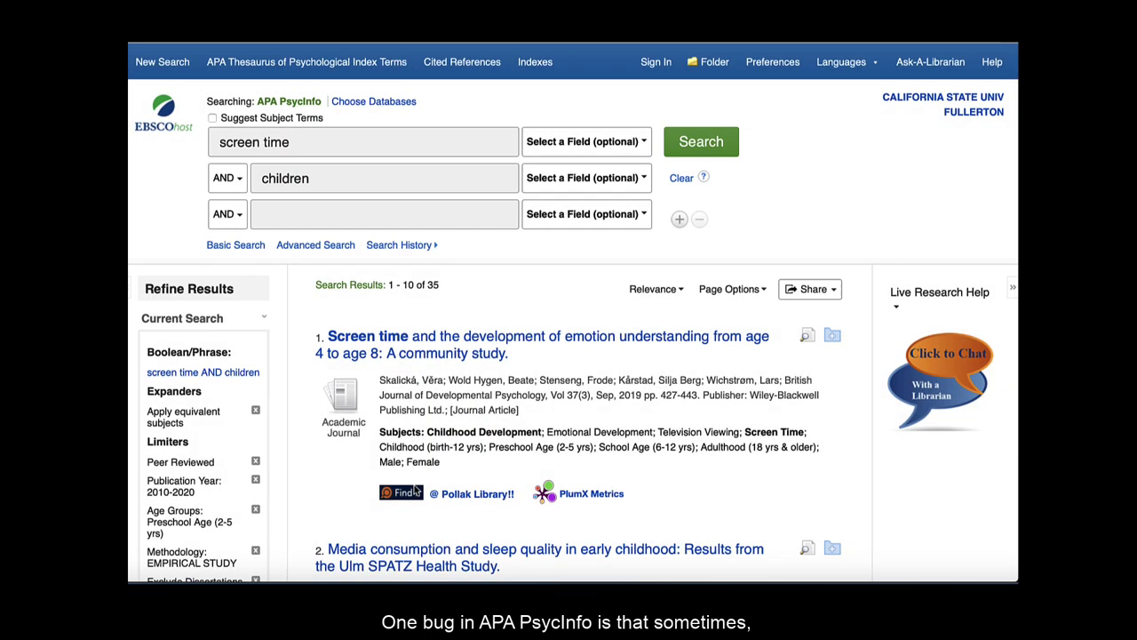
pyautogui.scroll(-2, 414, 489)
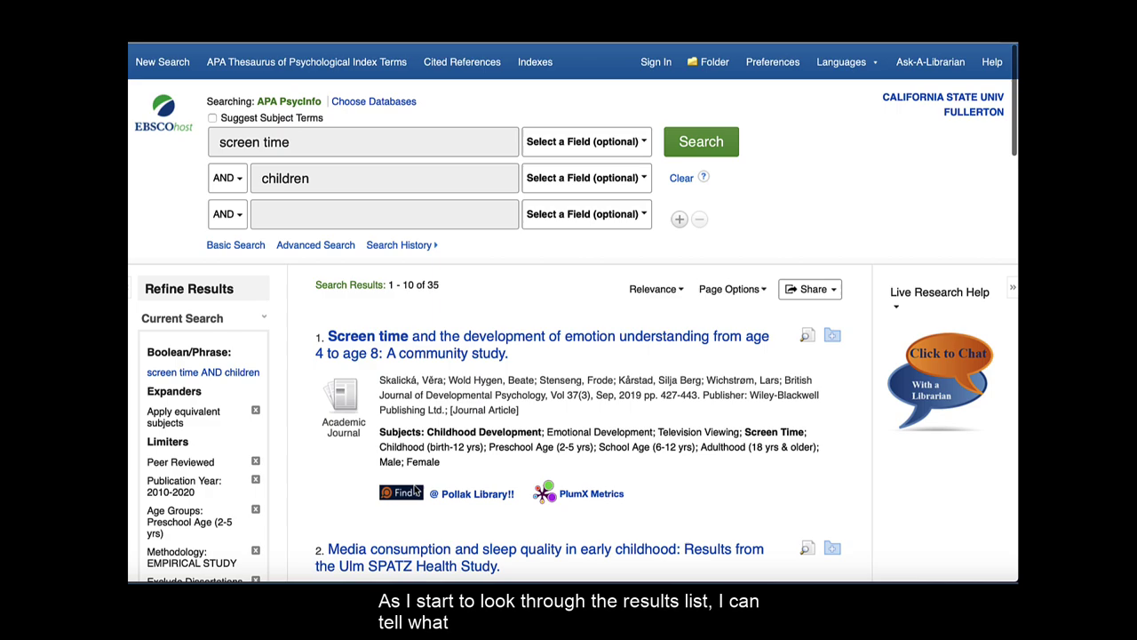
pyautogui.scroll(-3, 416, 489)
pyautogui.scroll(-4, 416, 488)
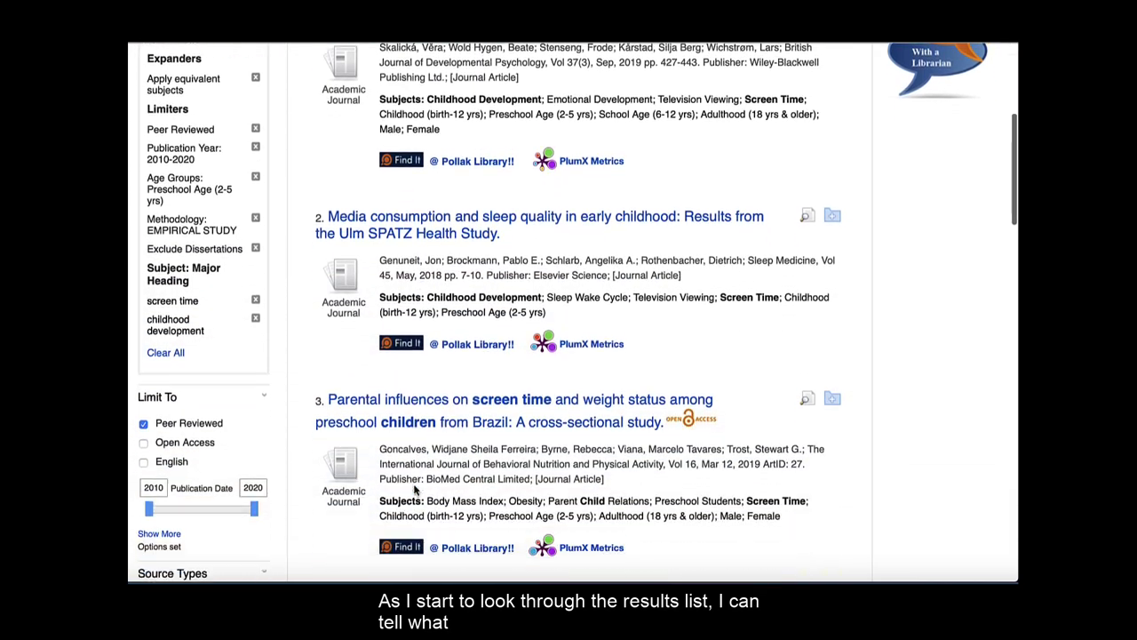
pyautogui.scroll(-3, 416, 489)
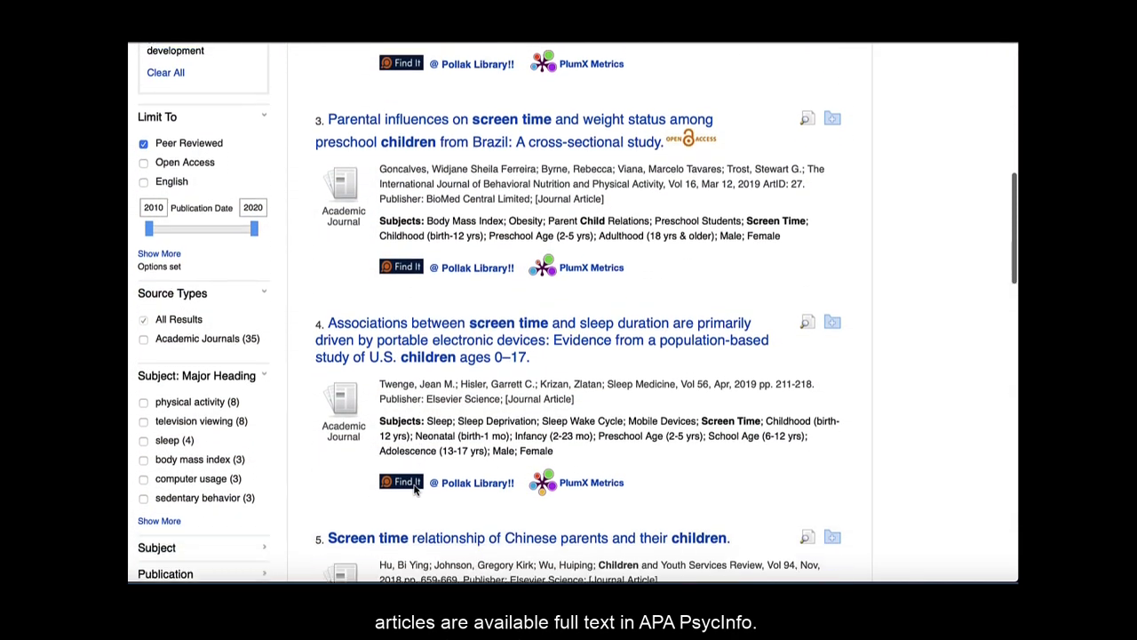
pyautogui.scroll(-3, 414, 489)
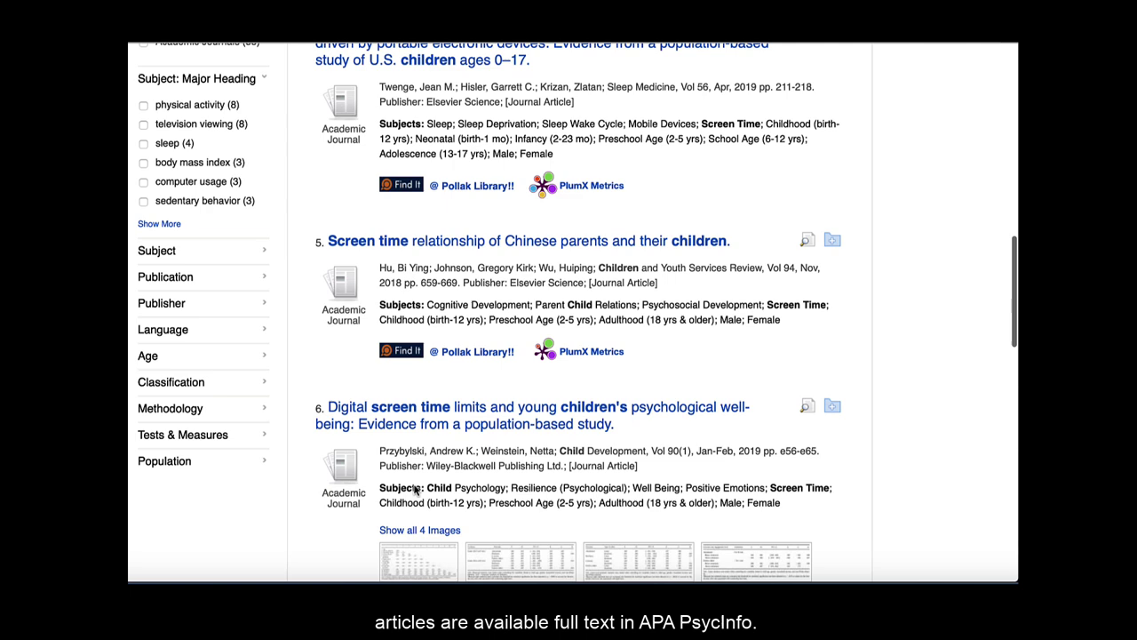
pyautogui.scroll(-1, 414, 489)
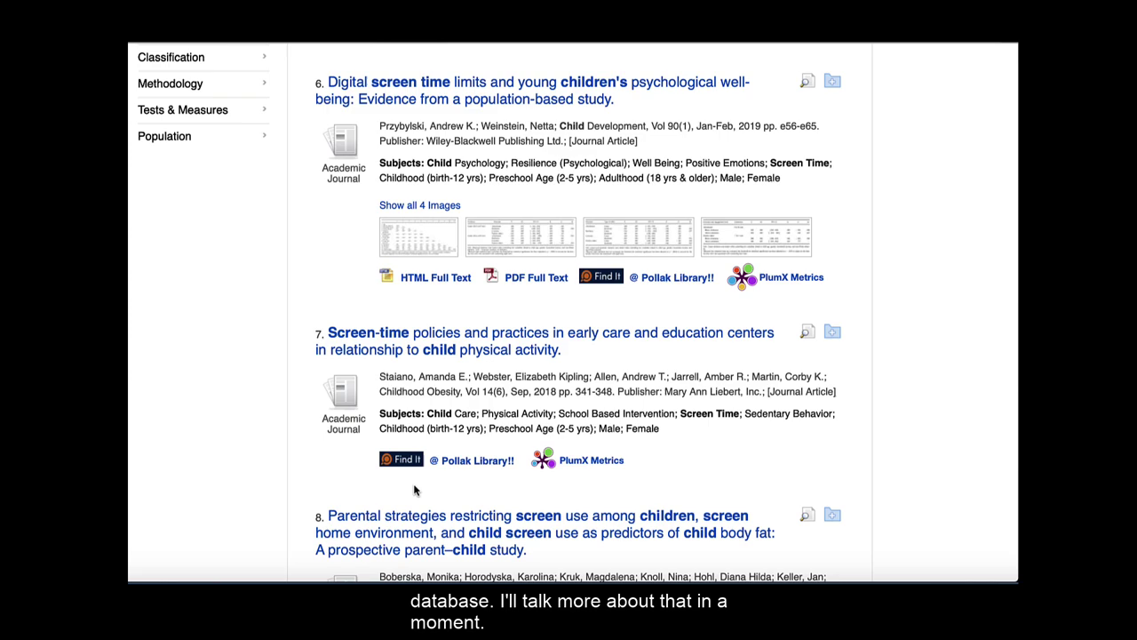
pyautogui.scroll(5, 413, 490)
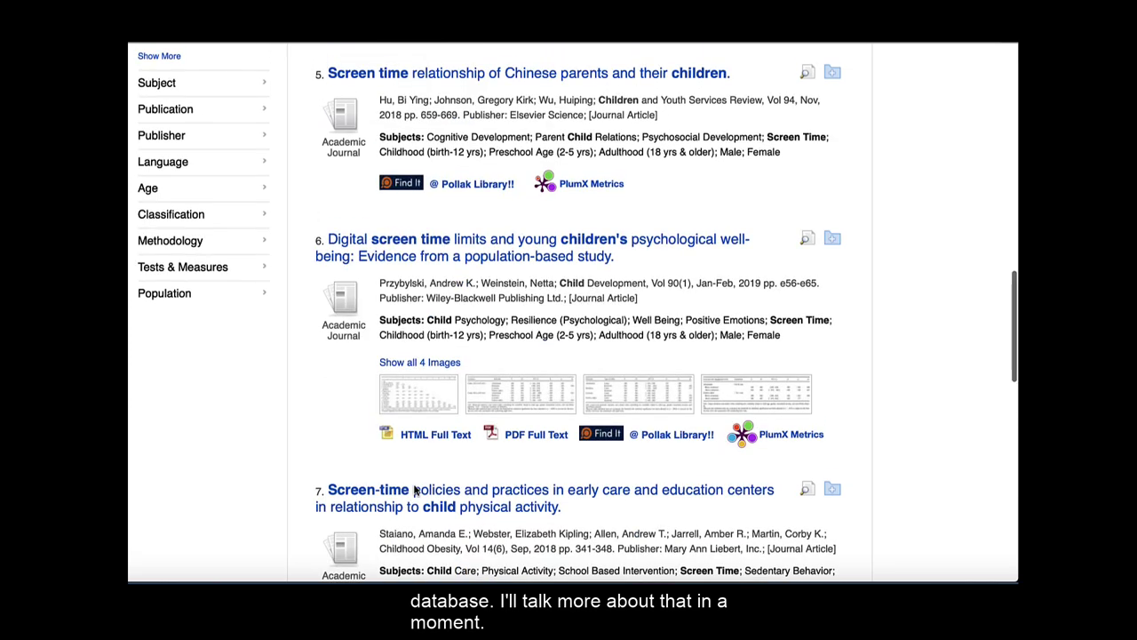
pyautogui.scroll(5, 413, 490)
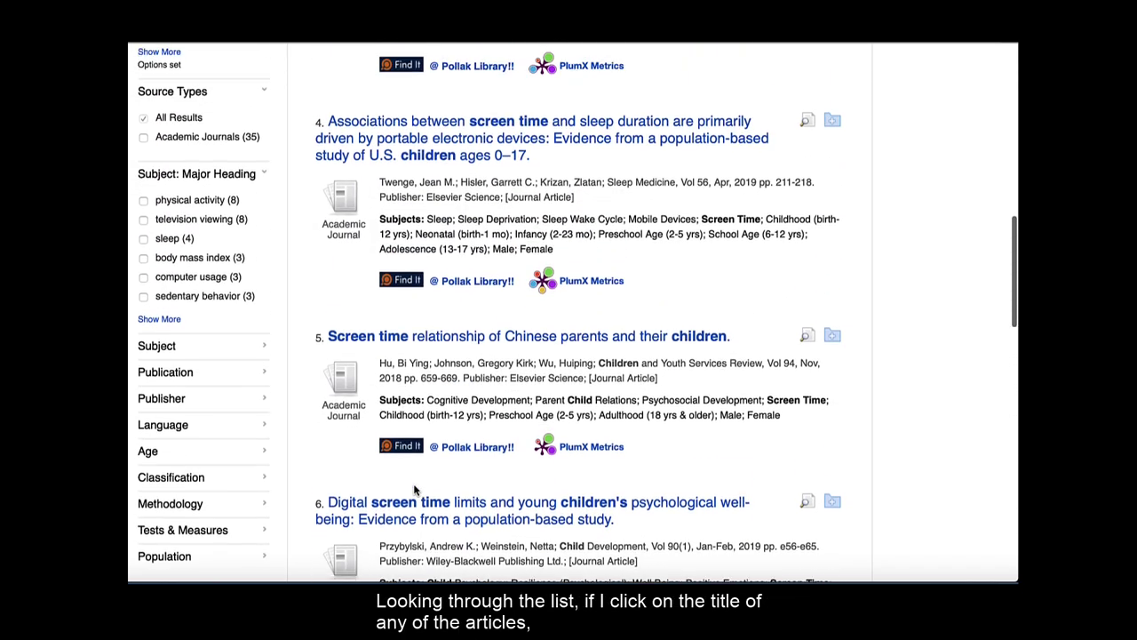
pyautogui.scroll(4, 413, 490)
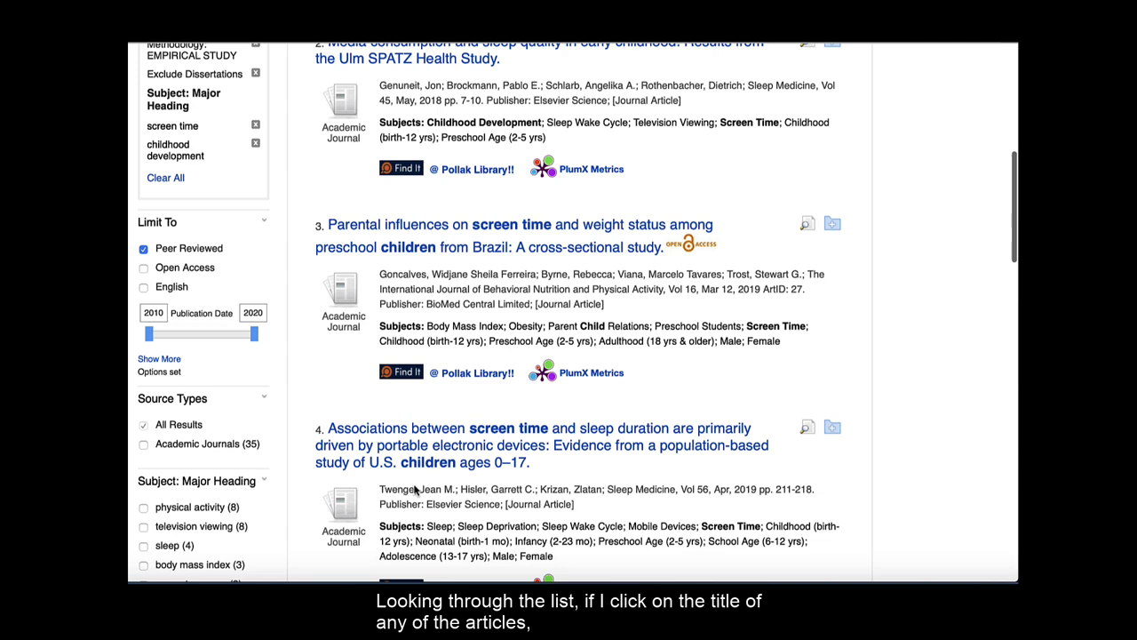
pyautogui.scroll(1, 414, 490)
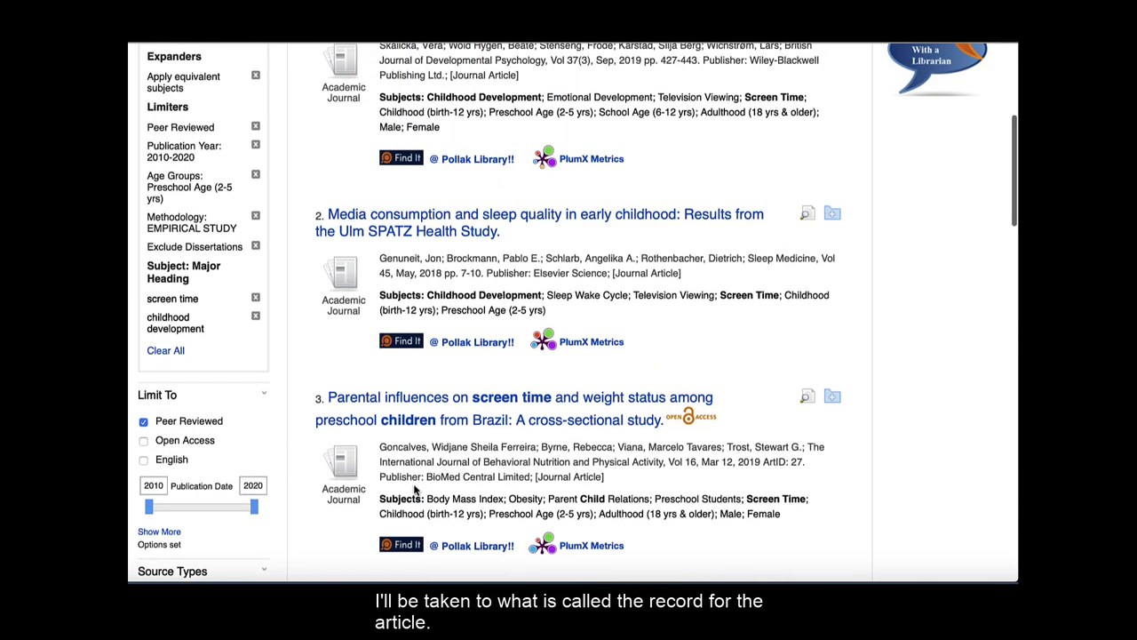
# Step: Open result 2, 'Media consumption and sleep quality in early childhood', and read its abstract and details
pyautogui.click(450, 233)
pyautogui.scroll(-3, 375, 231)
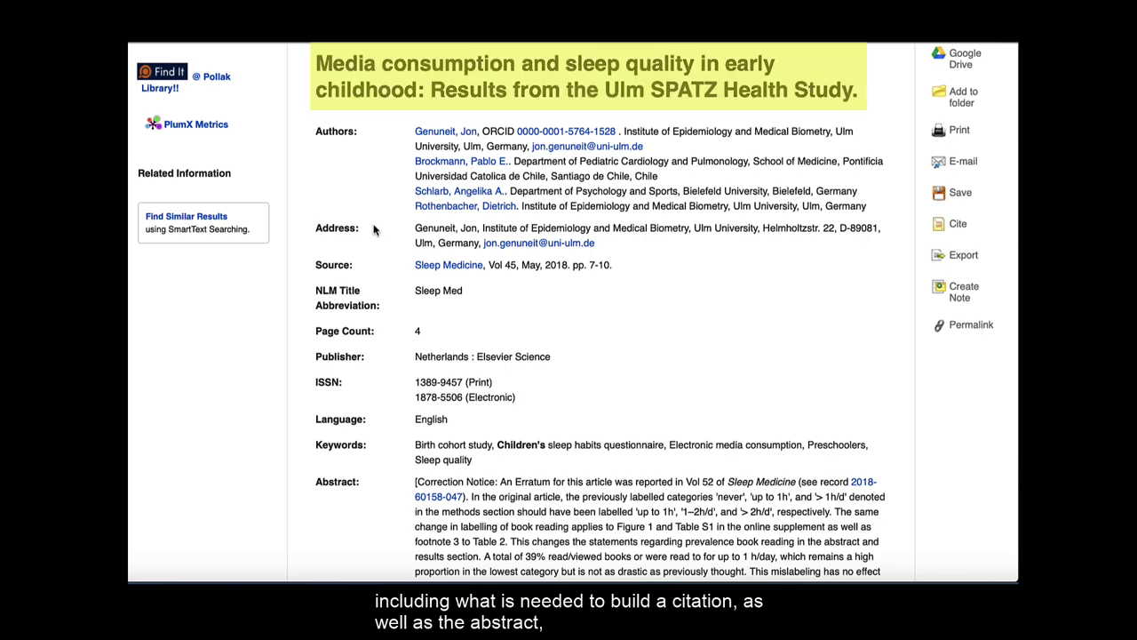
pyautogui.scroll(-5, 375, 230)
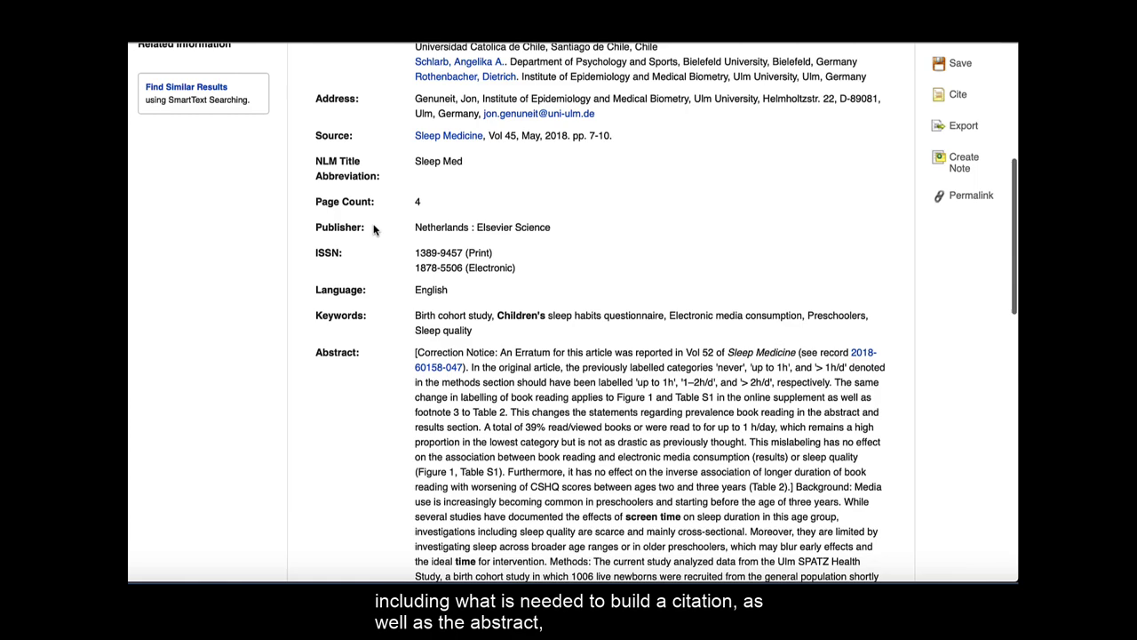
pyautogui.scroll(-3, 375, 230)
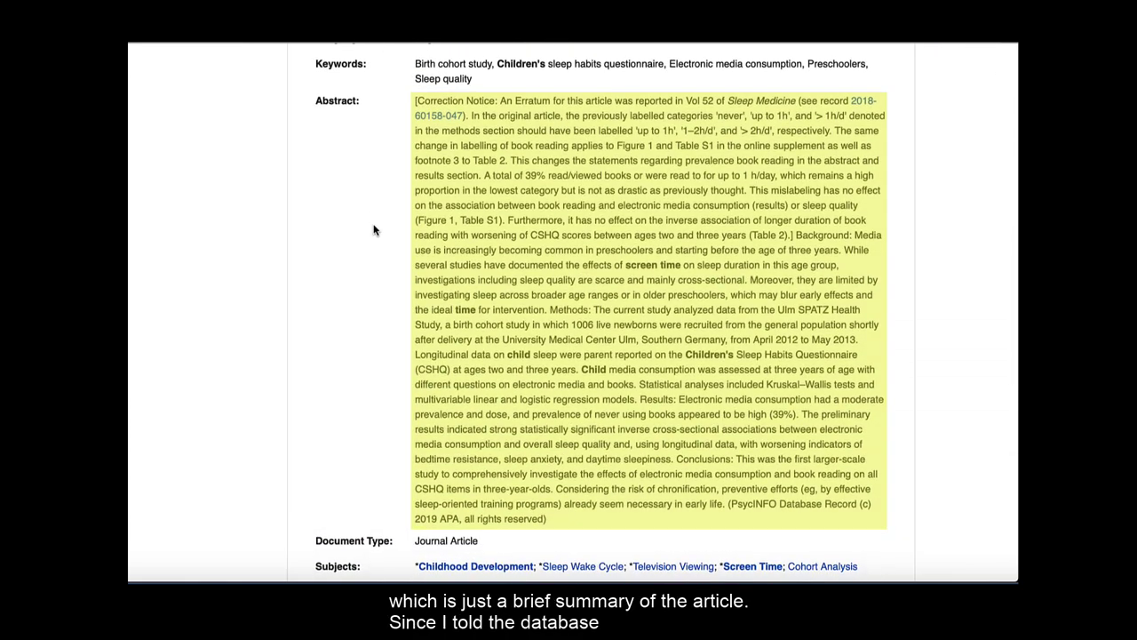
pyautogui.scroll(-5, 374, 230)
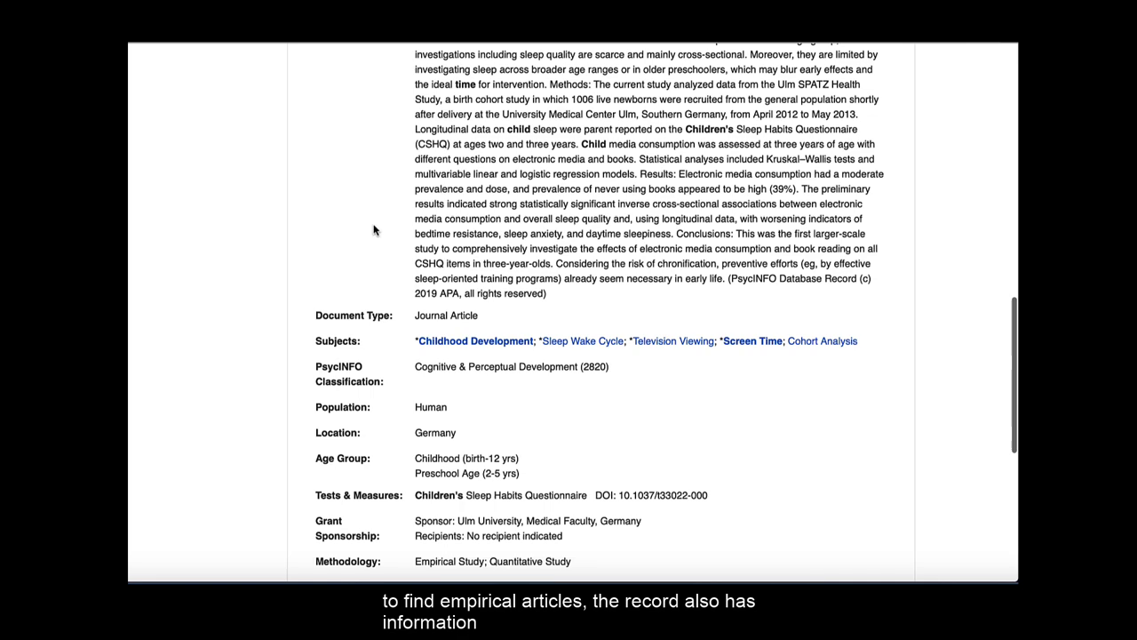
pyautogui.scroll(-4, 374, 230)
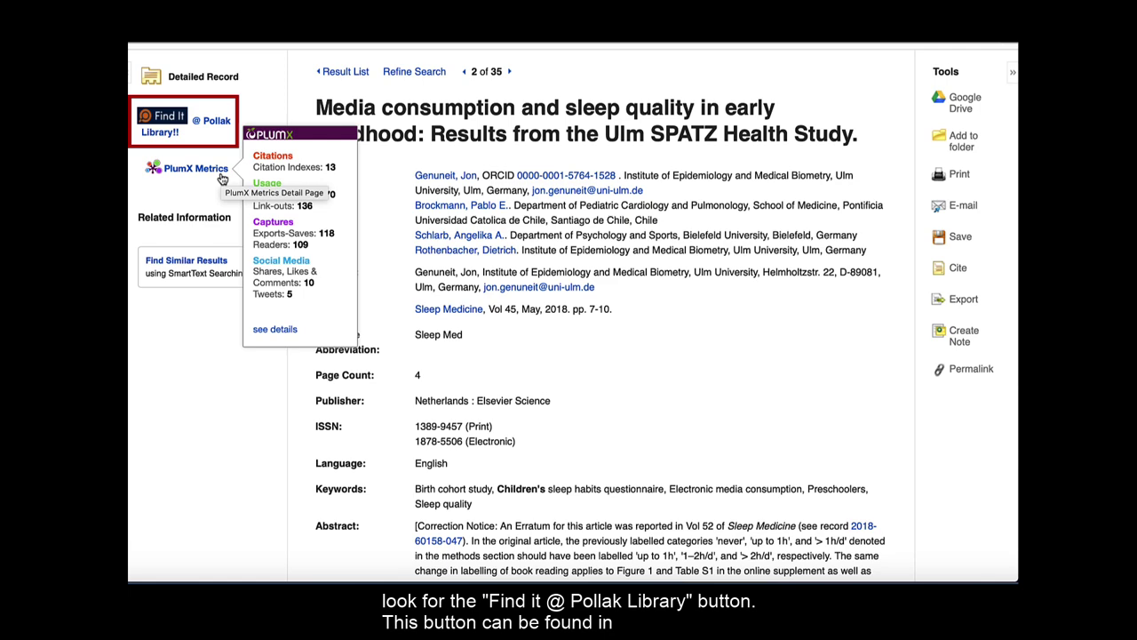
# Step: Check the article's availability at Pollak Library and bring up its sign-in options
pyautogui.click(167, 124)
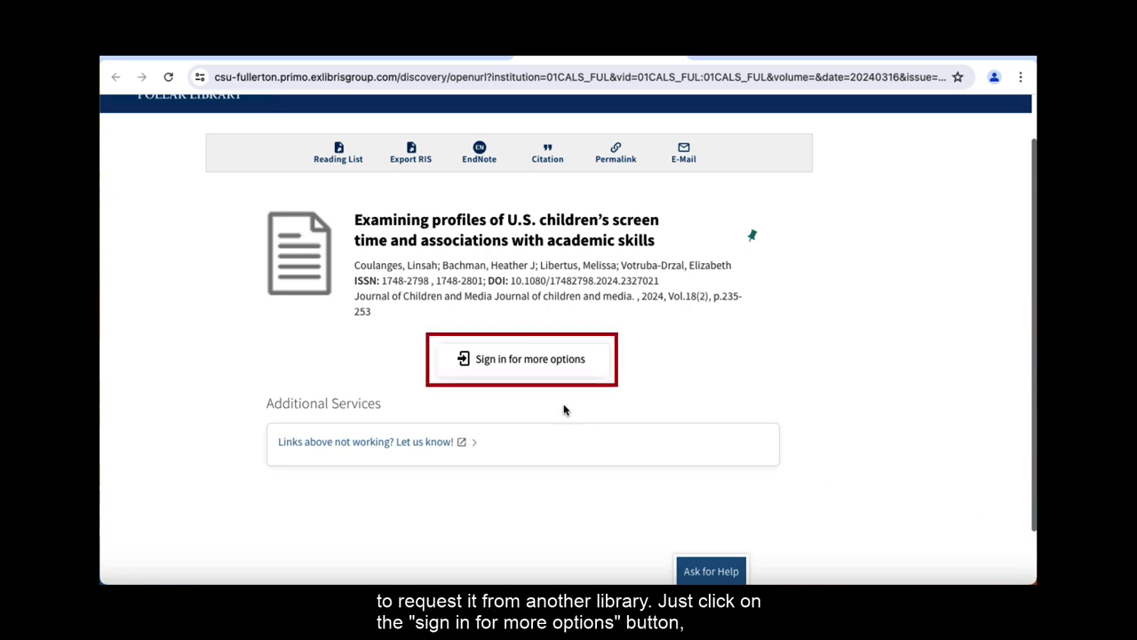
pyautogui.click(527, 359)
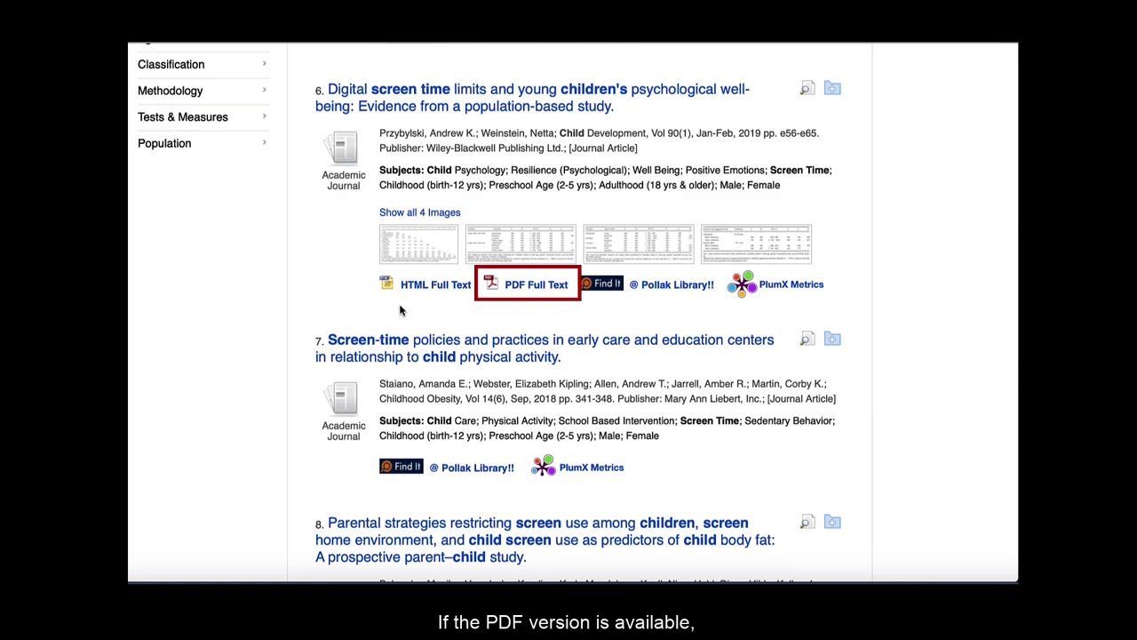
# Step: View the PDF of 'Digital Screen Time Limits and Young Children's Psychological Well-Being' and start e-mailing it
pyautogui.click(524, 285)
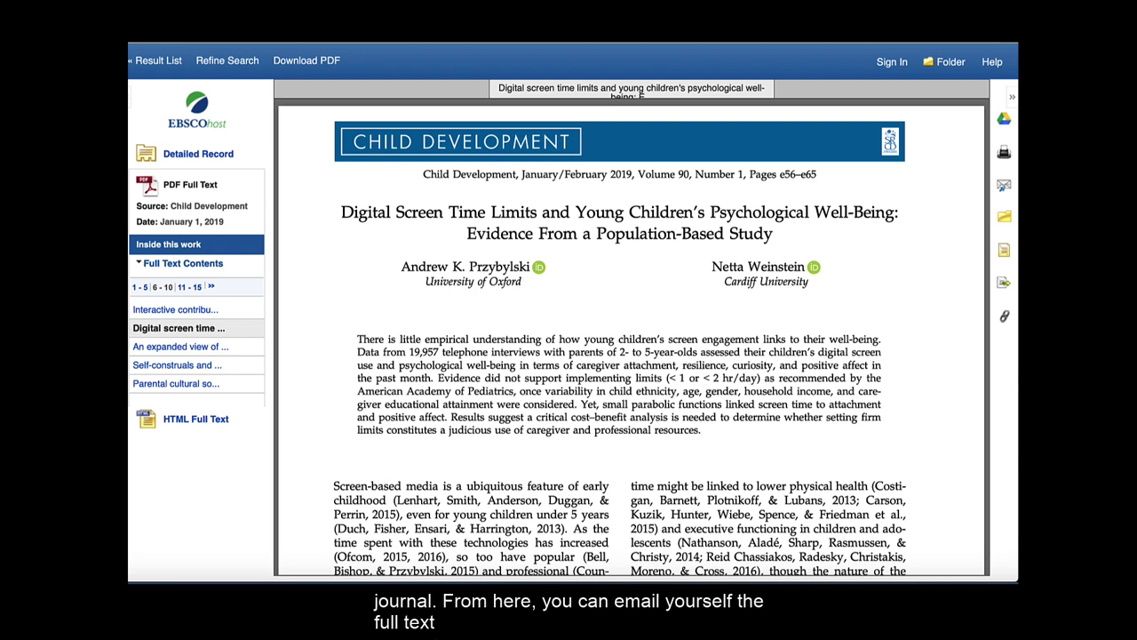
pyautogui.click(1004, 188)
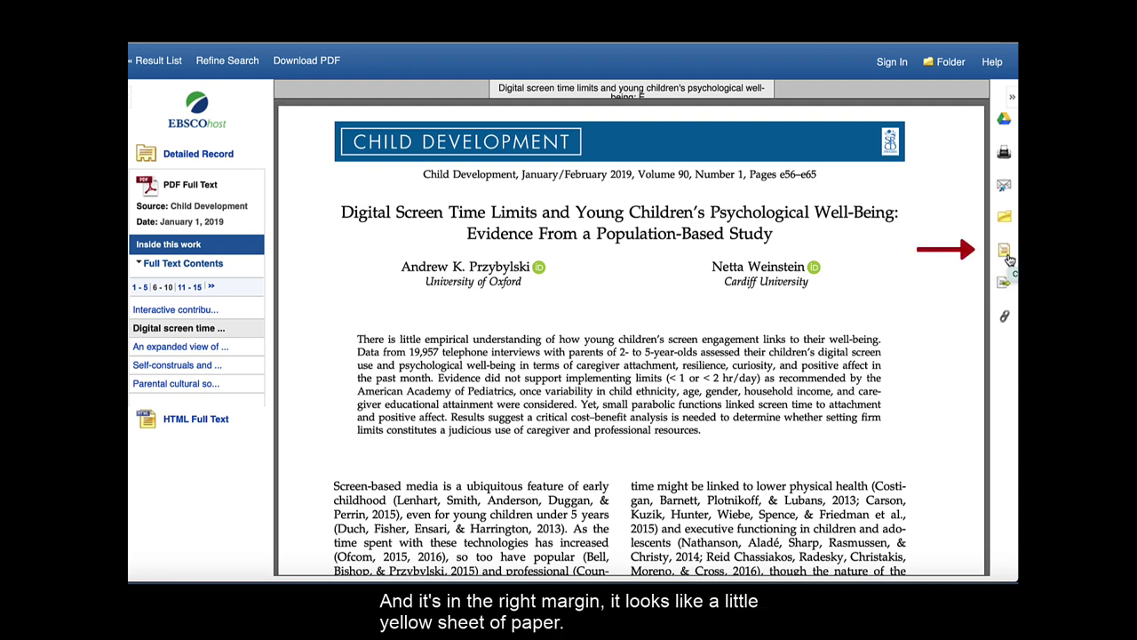
# Step: Show the article's example citations and browse formats such as ABNT and AMA
pyautogui.click(1010, 259)
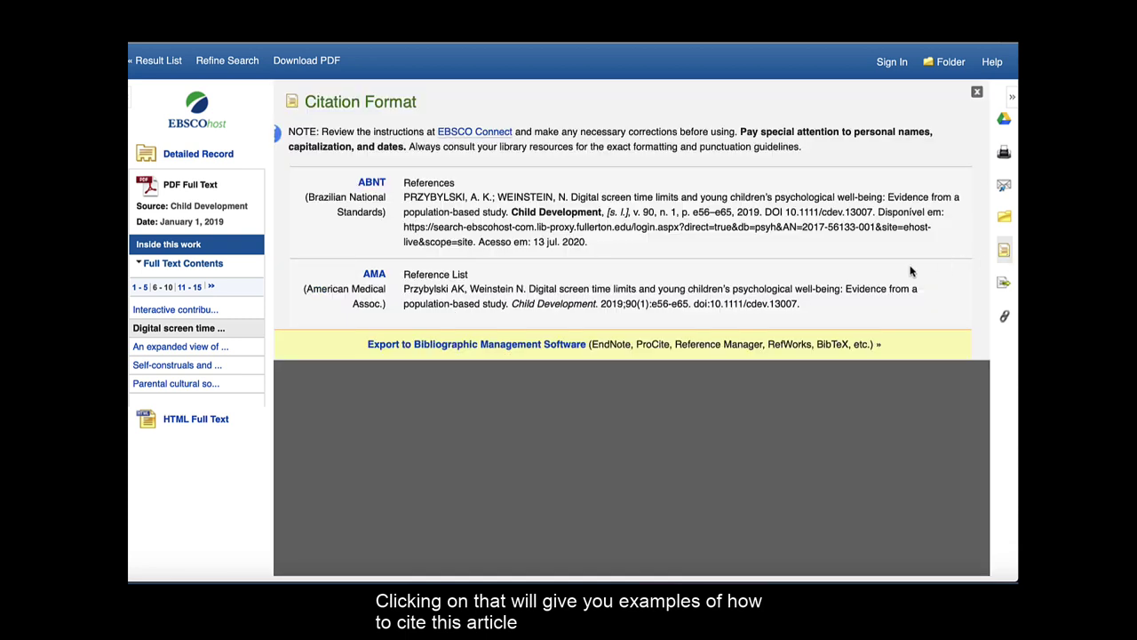
pyautogui.scroll(-4, 826, 256)
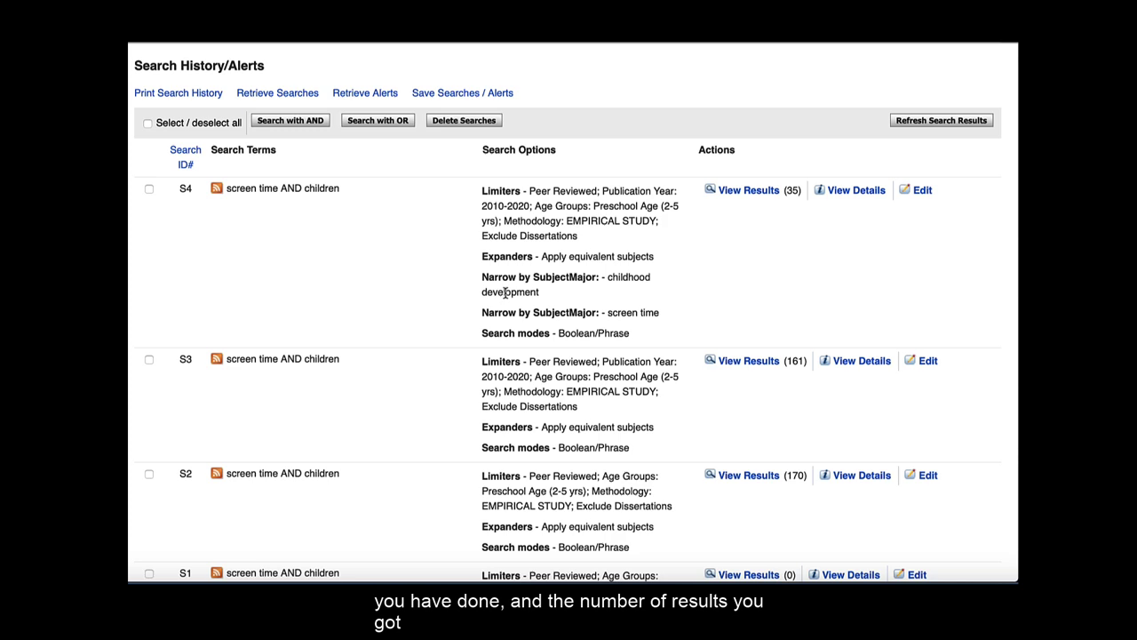
# Step: Reopen search S3's 161 results from the search history
pyautogui.click(748, 361)
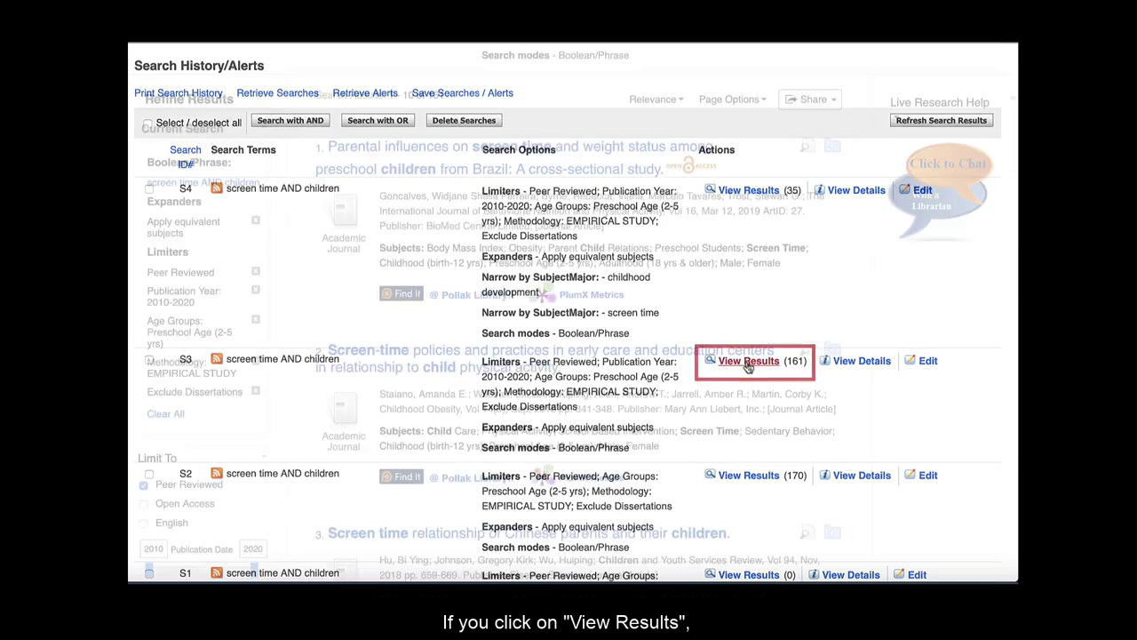